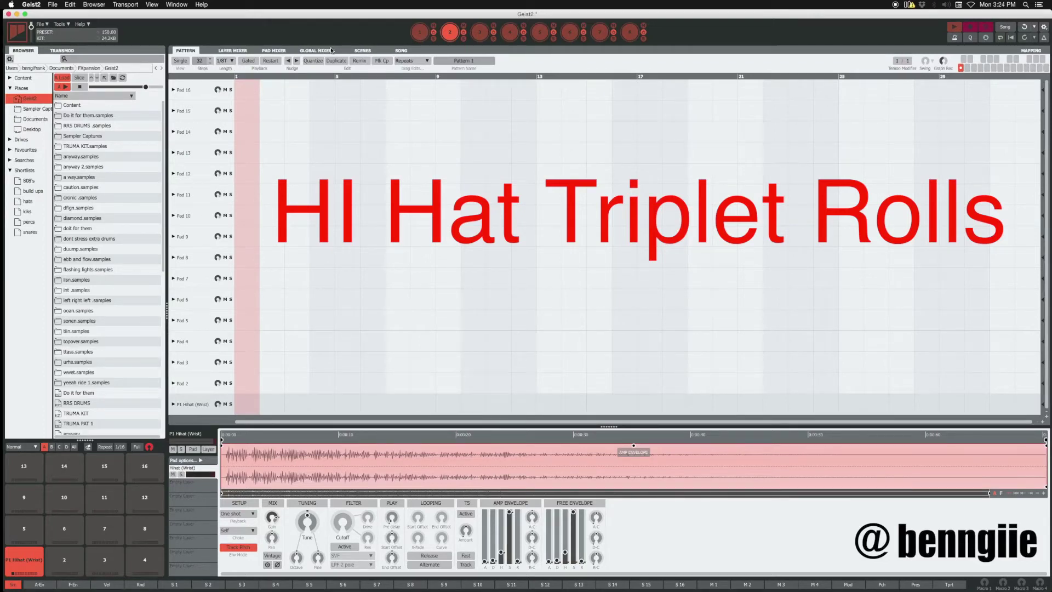
On engine 1, adjust the hi-hat steps, then clear every note from the P1 Hihat (Wrist) row
left_click(414, 31)
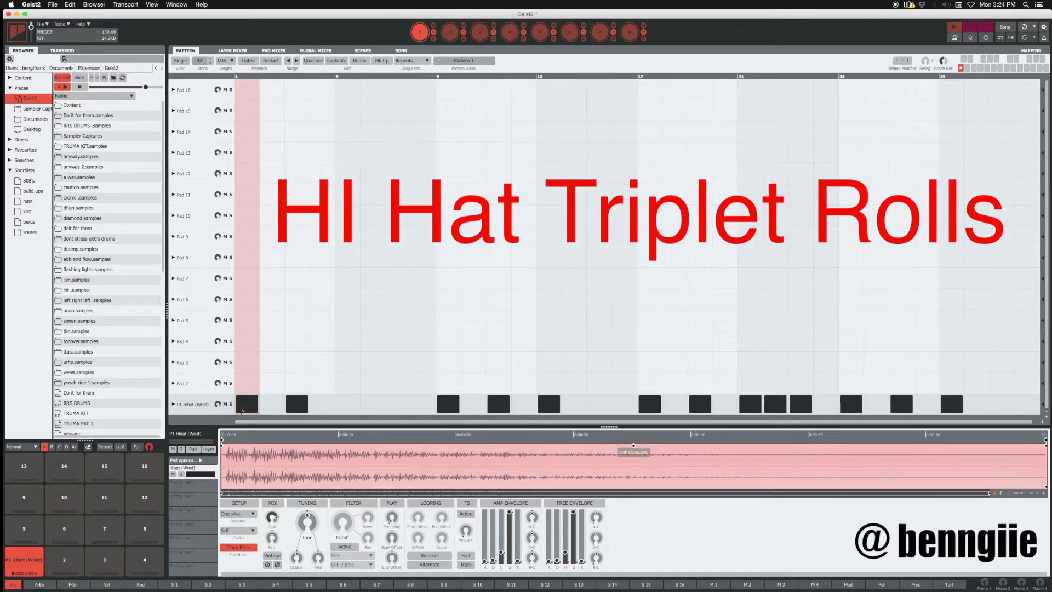
left_click(242, 410)
mouse_move(291, 409)
left_mouse_down()
mouse_move(550, 406)
mouse_move(313, 407)
left_mouse_up()
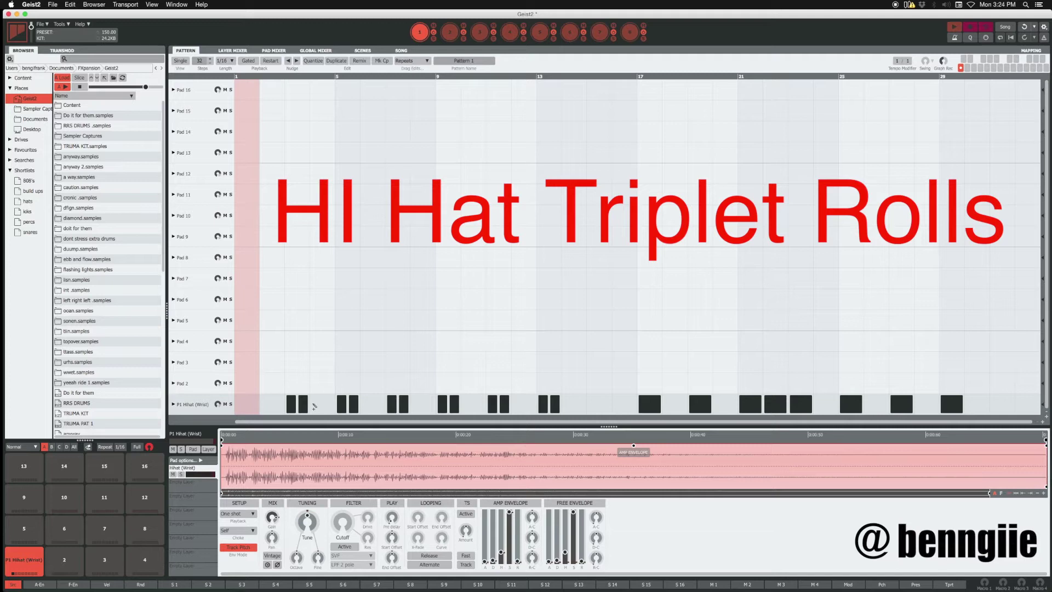
right_click(198, 405)
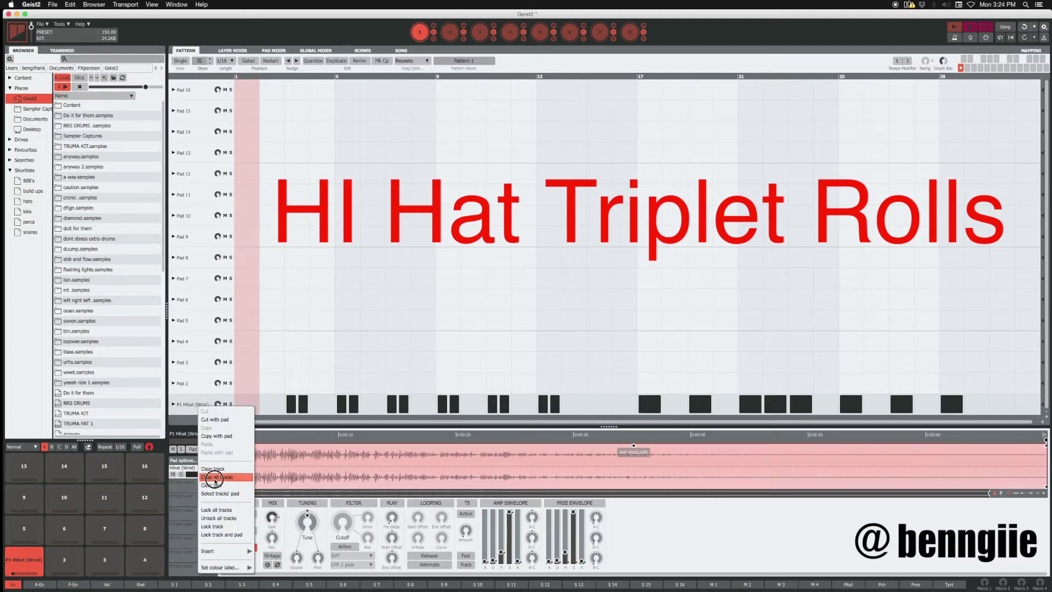
left_click(214, 486)
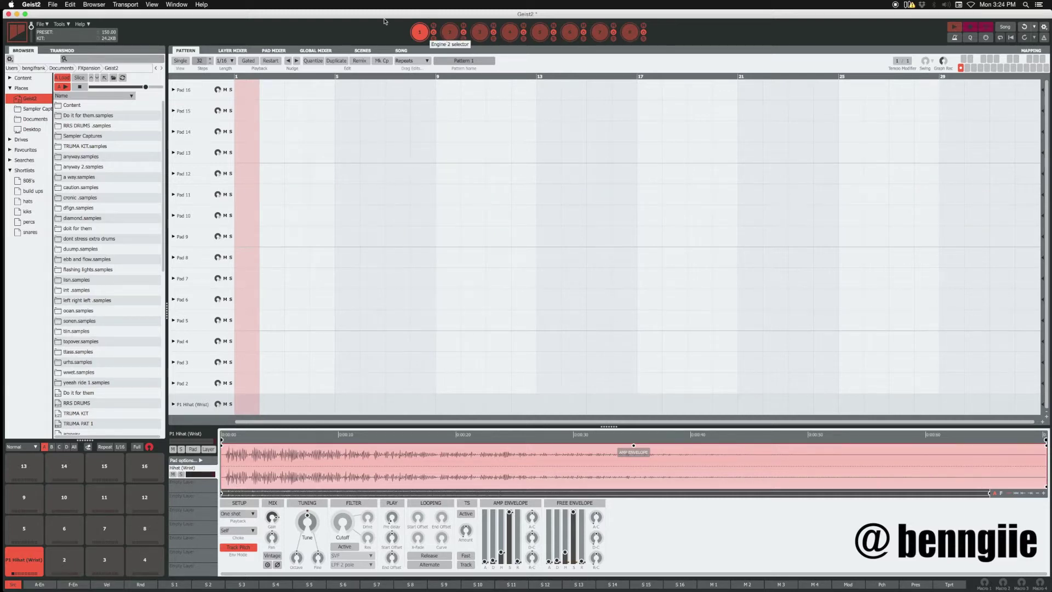
Check engines 2–4, clear all tracks in engine 3's pattern, and go back to engine 1
left_click(449, 31)
left_click(479, 32)
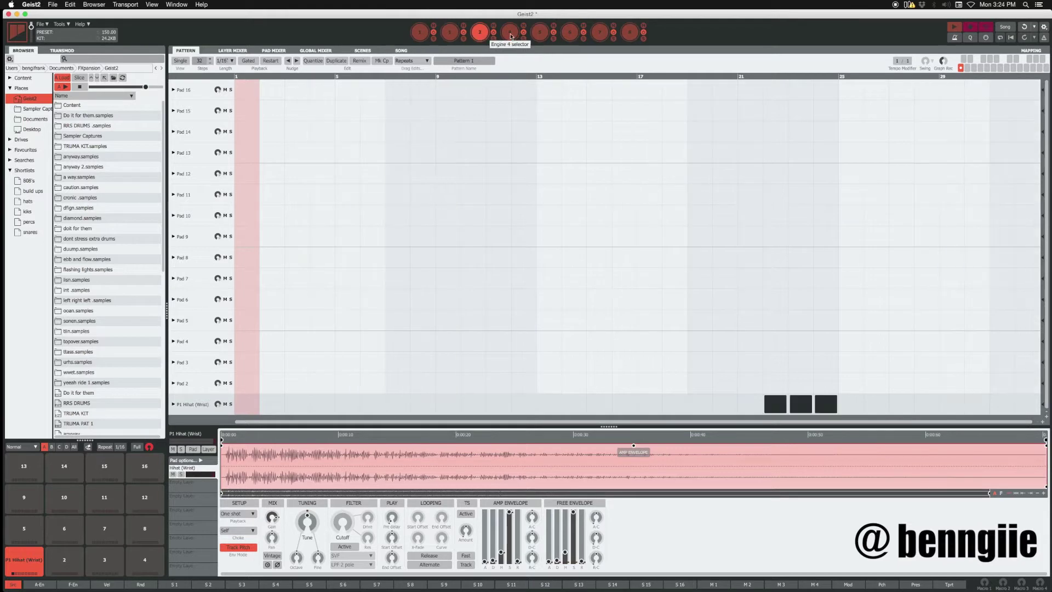
left_click(511, 32)
left_click(493, 33)
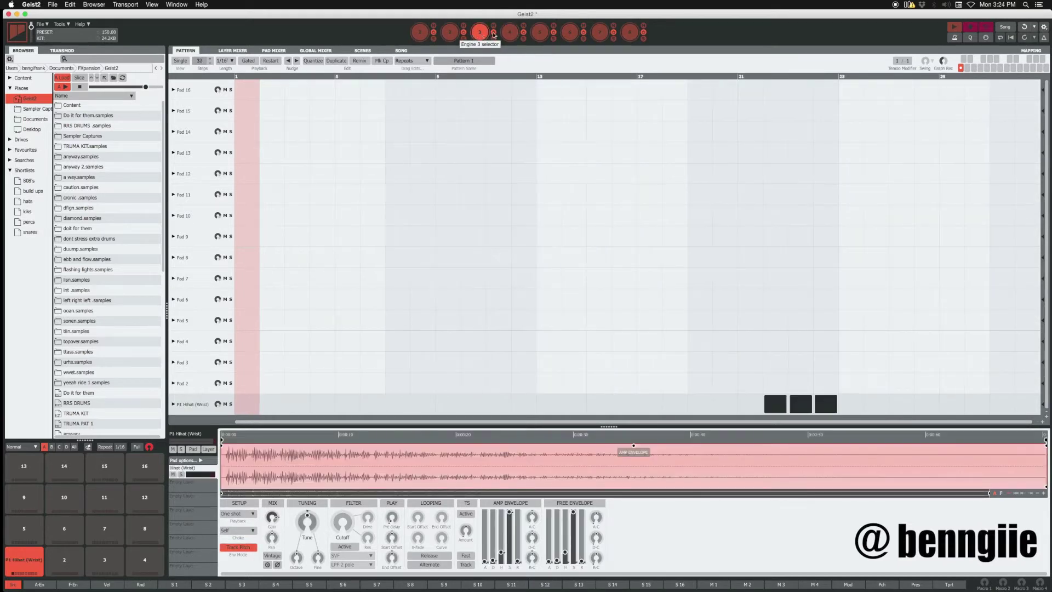
right_click(201, 402)
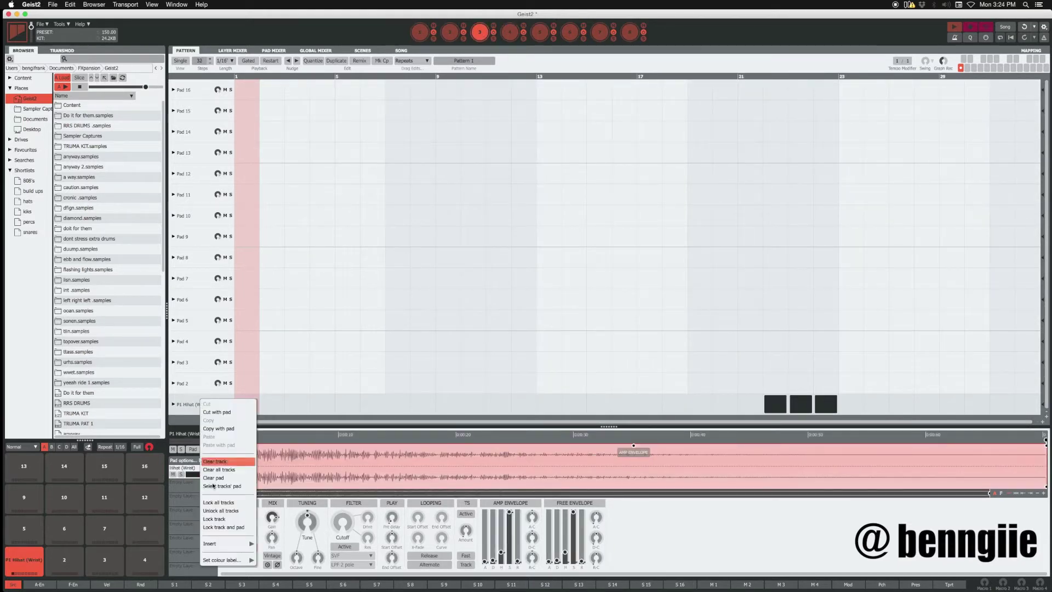
left_click(218, 470)
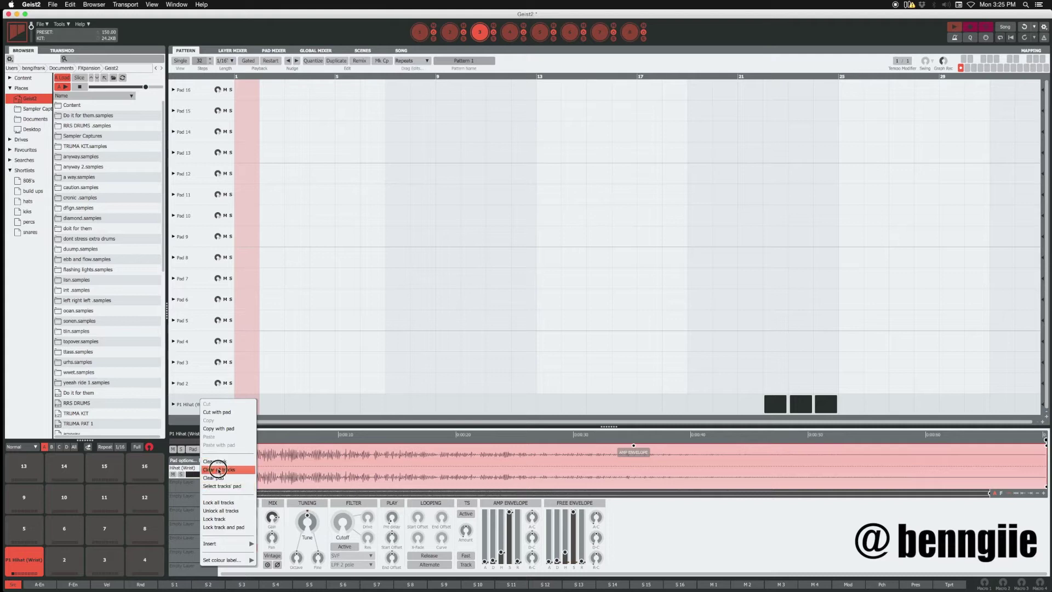
left_click(418, 32)
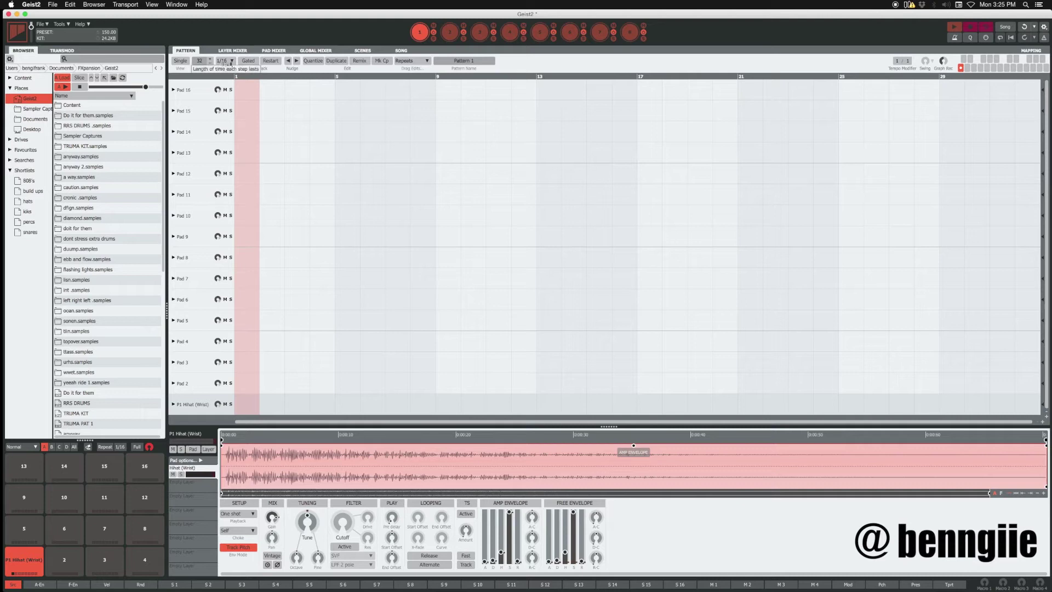
Set engine 2's step length to 1/8T
left_click(224, 61)
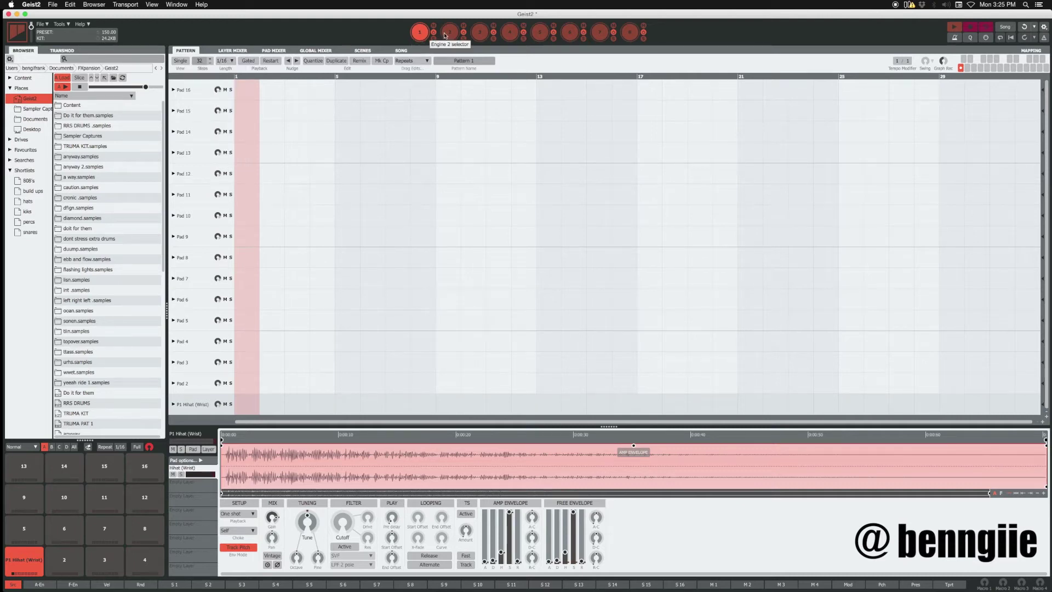
left_click(232, 61)
left_click(232, 62)
left_click(233, 61)
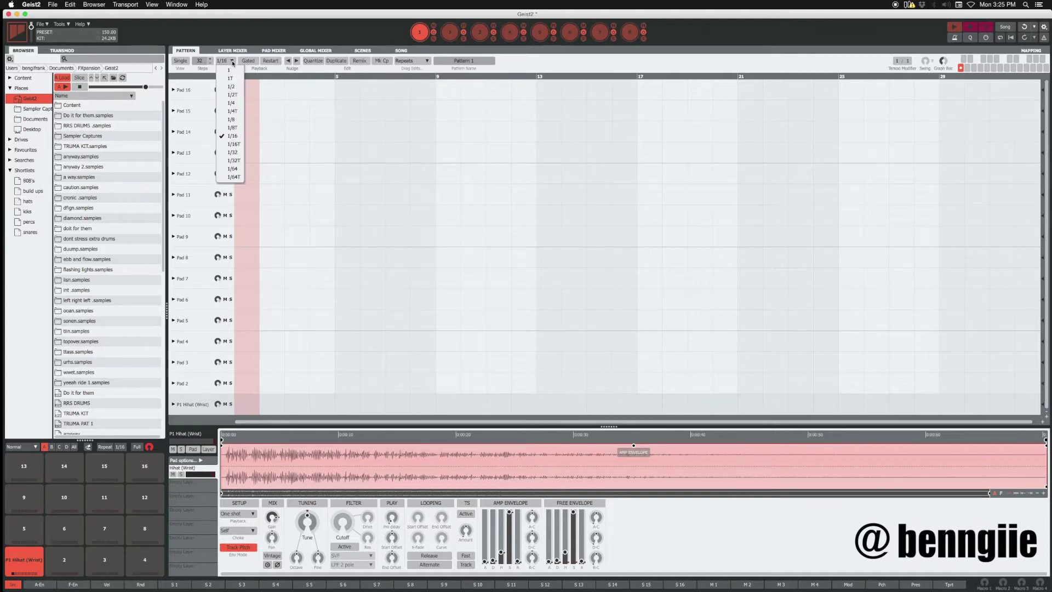
key("Up")
key("Return")
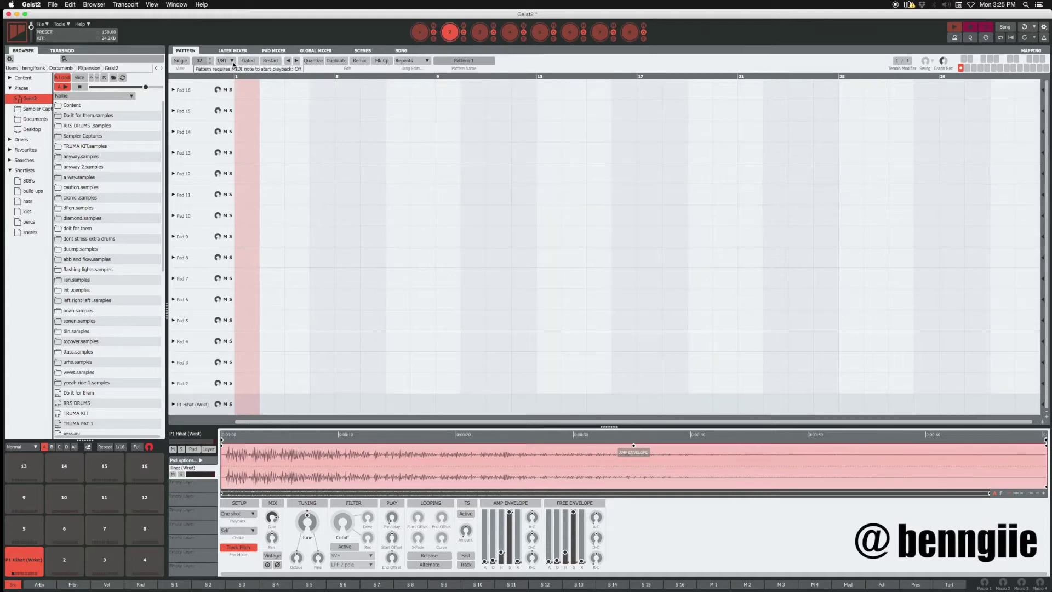
Move to engine 3 and give it a 1/16T step length
left_click(232, 62)
left_click(234, 62)
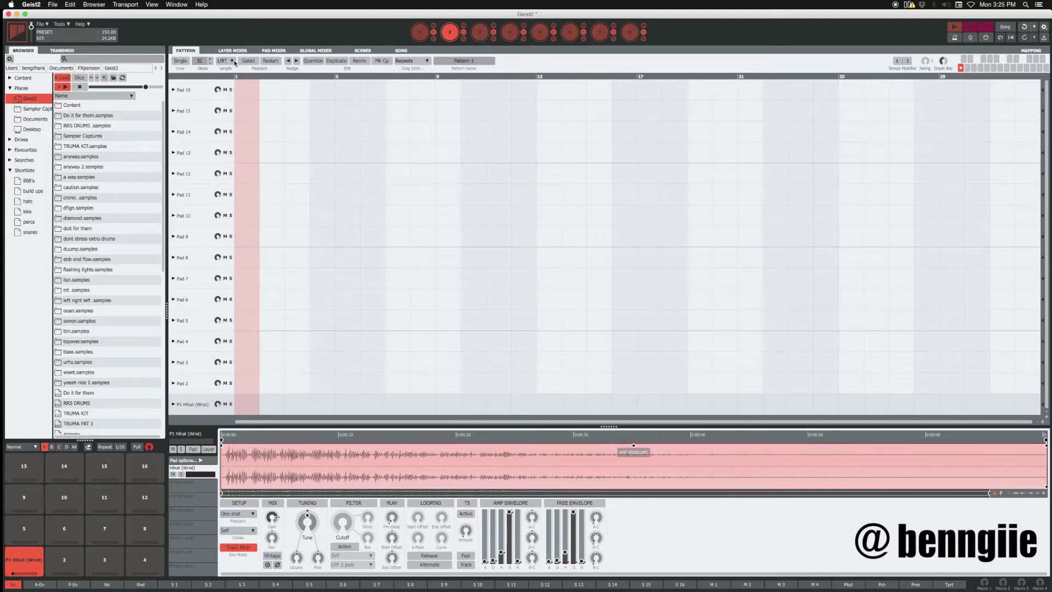
key("Down")
key("Return")
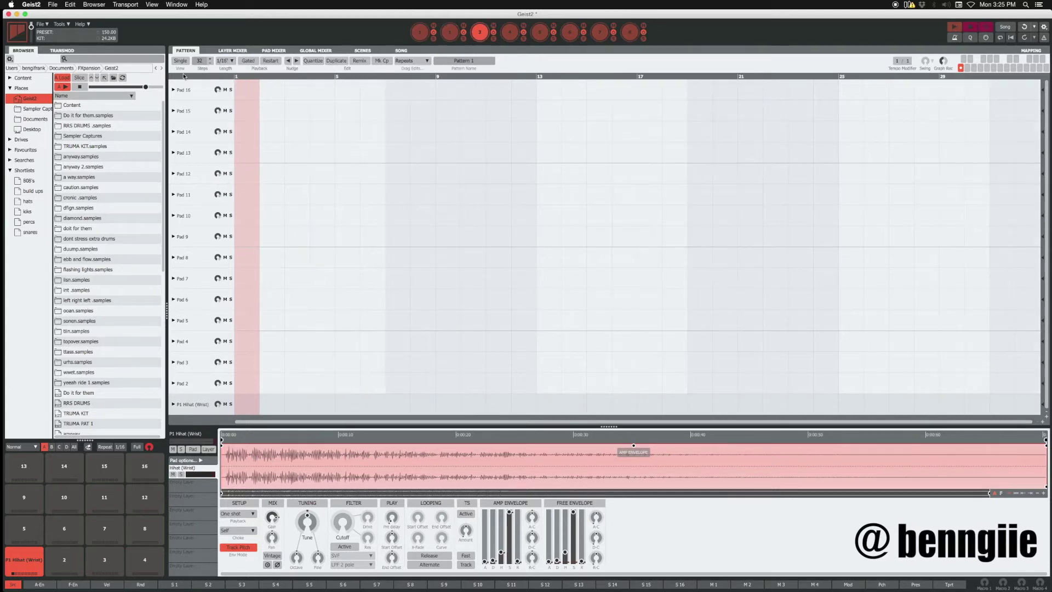
left_click(225, 61)
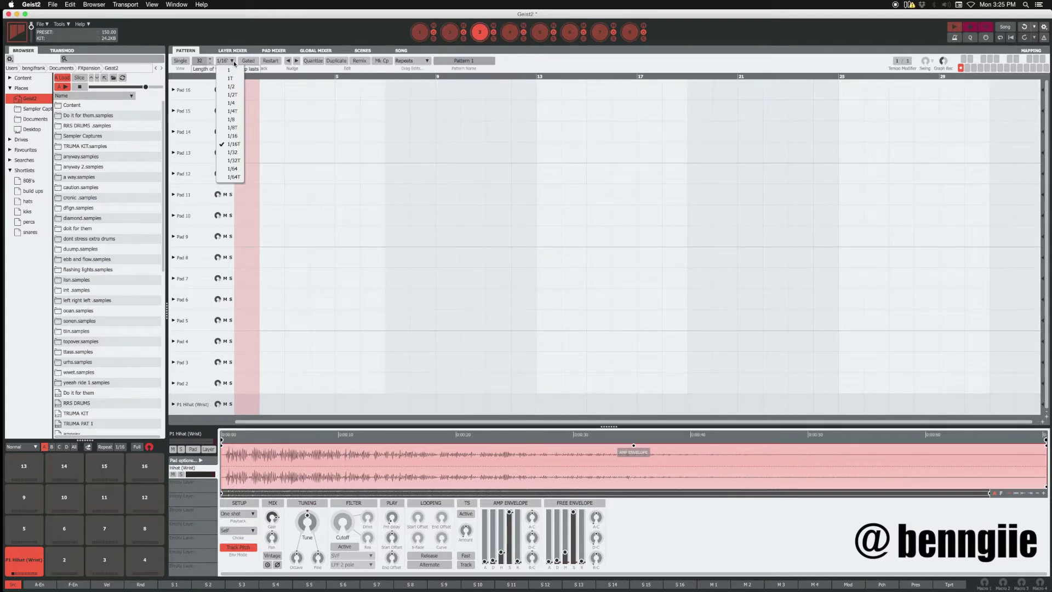
left_click(234, 145)
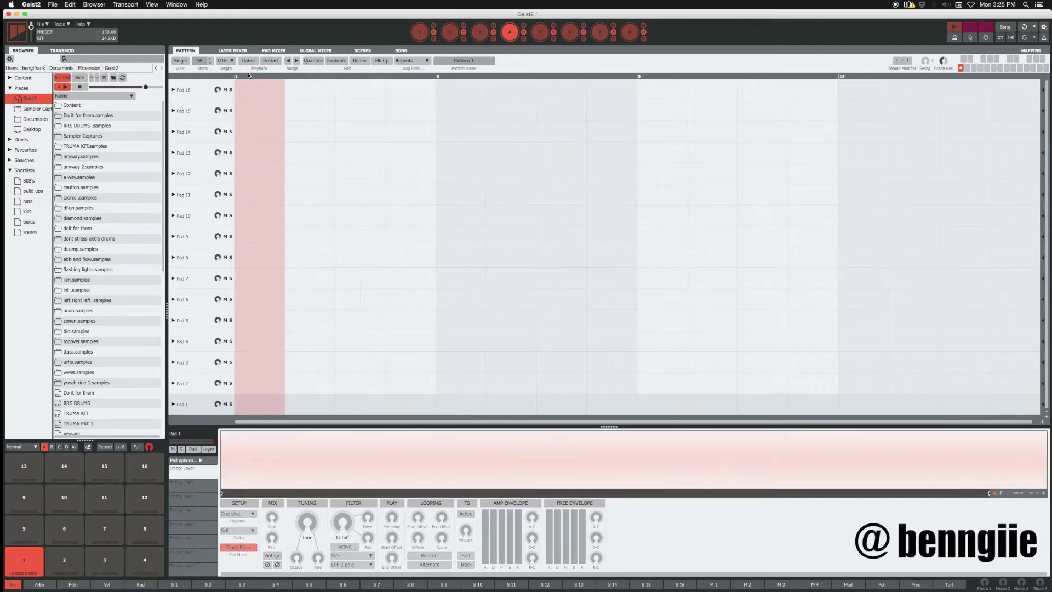
Pick a shorter triplet step length for engine 4, then return to engine 1
left_click(234, 61)
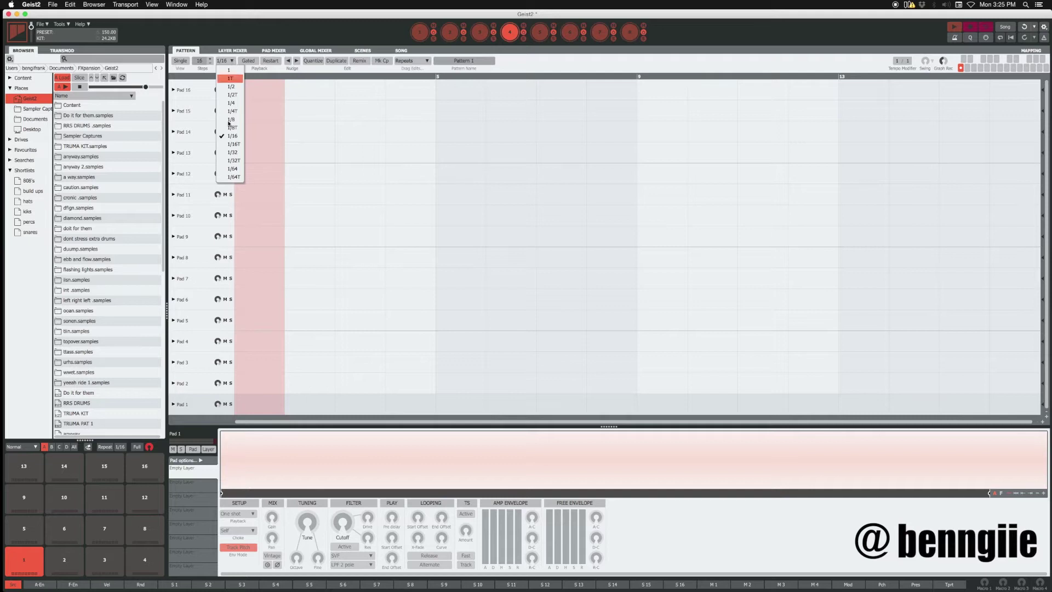
left_click(239, 160)
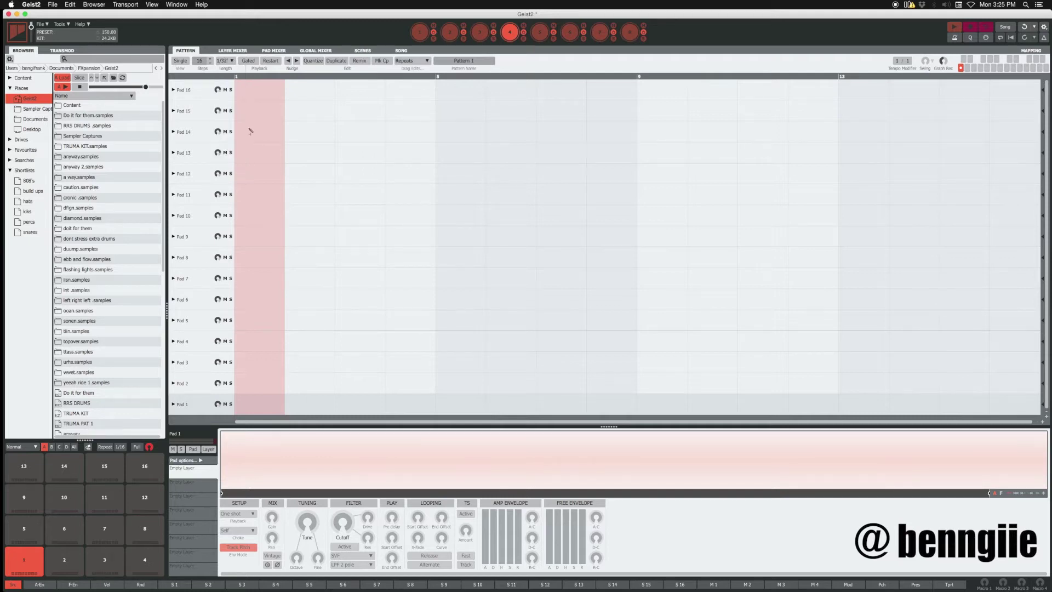
left_click(420, 32)
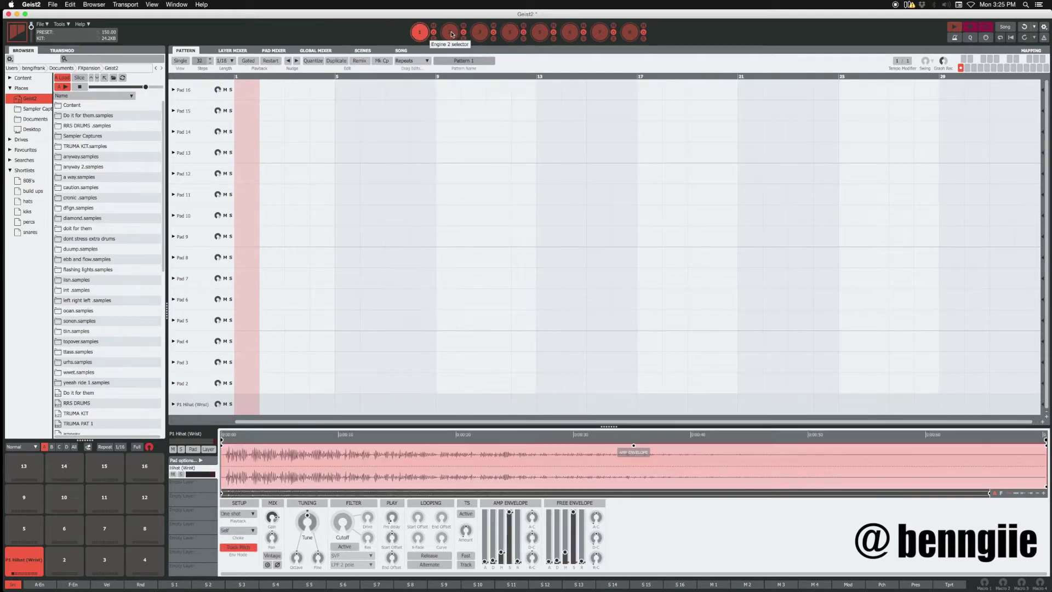
left_click(418, 33)
left_click(448, 33)
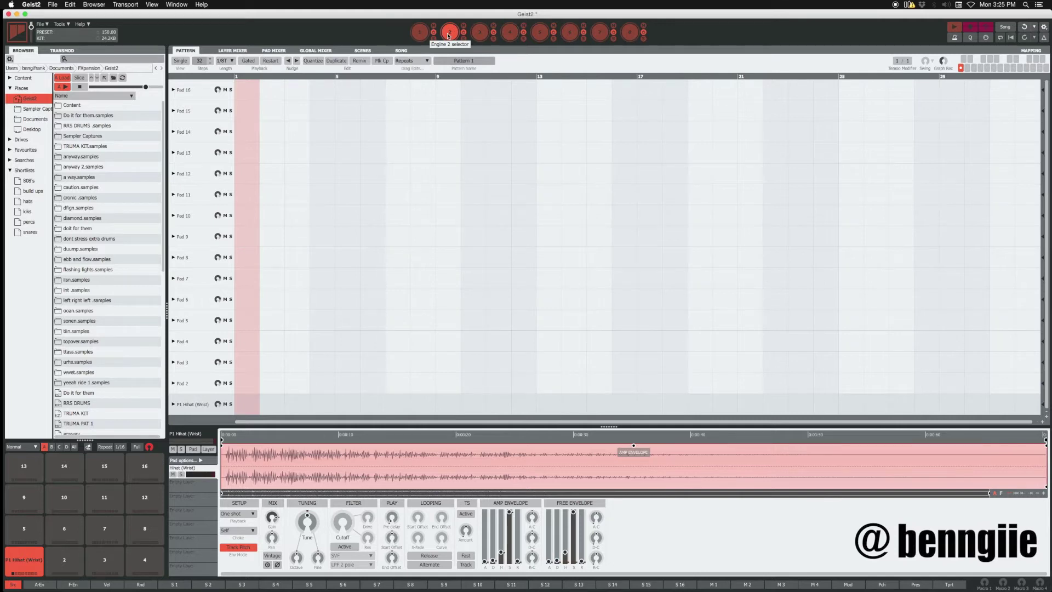
left_click(419, 32)
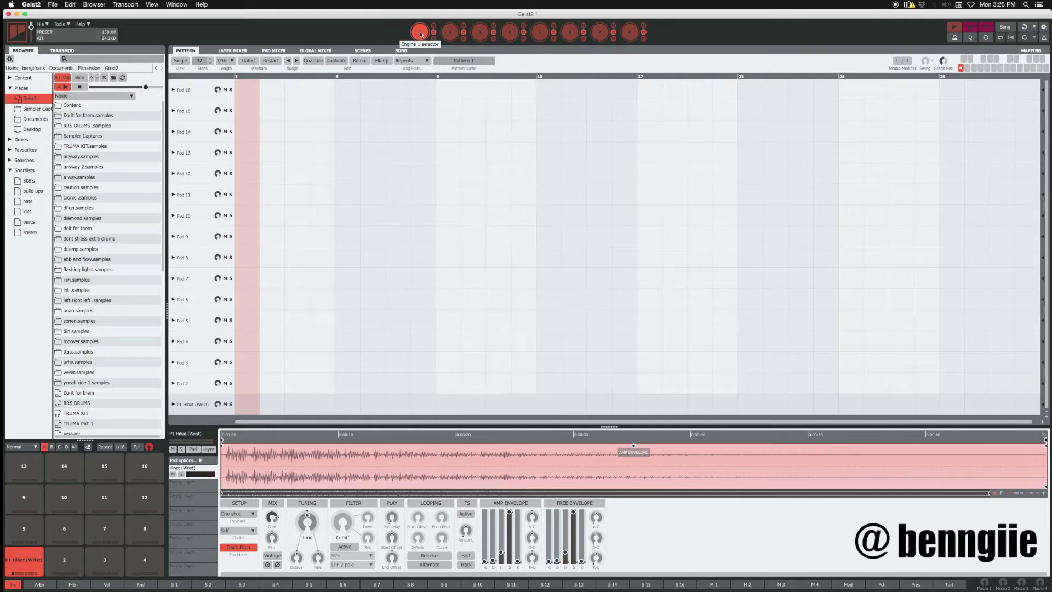
left_click(450, 34)
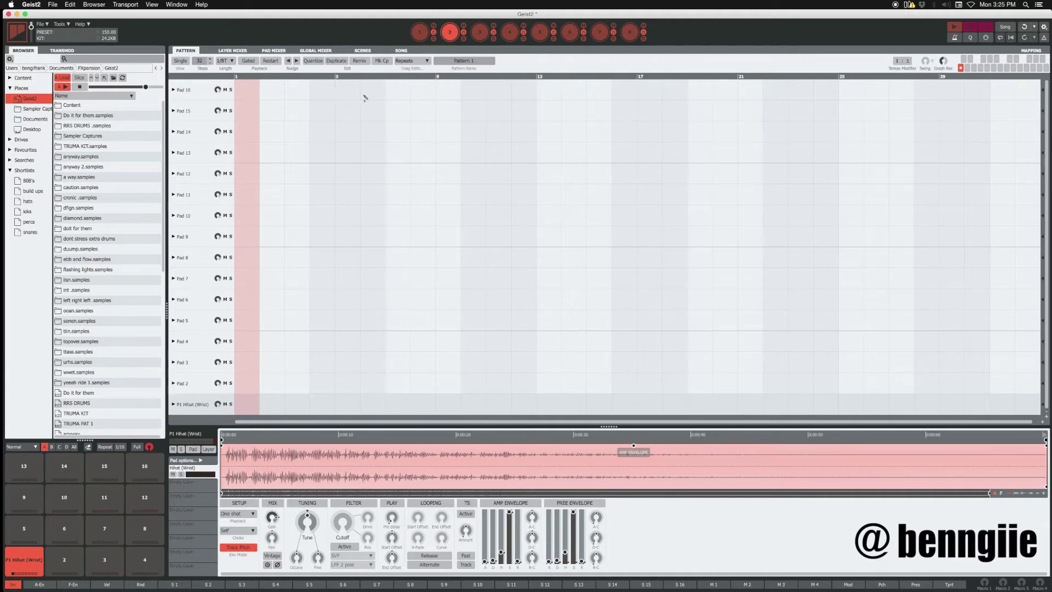
left_click(420, 32)
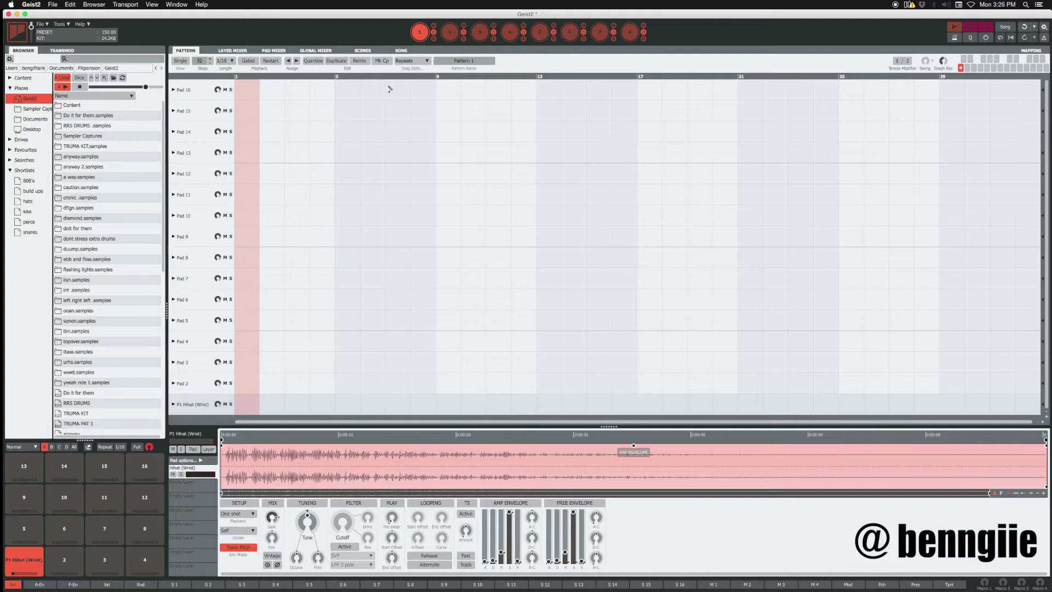
left_click(448, 33)
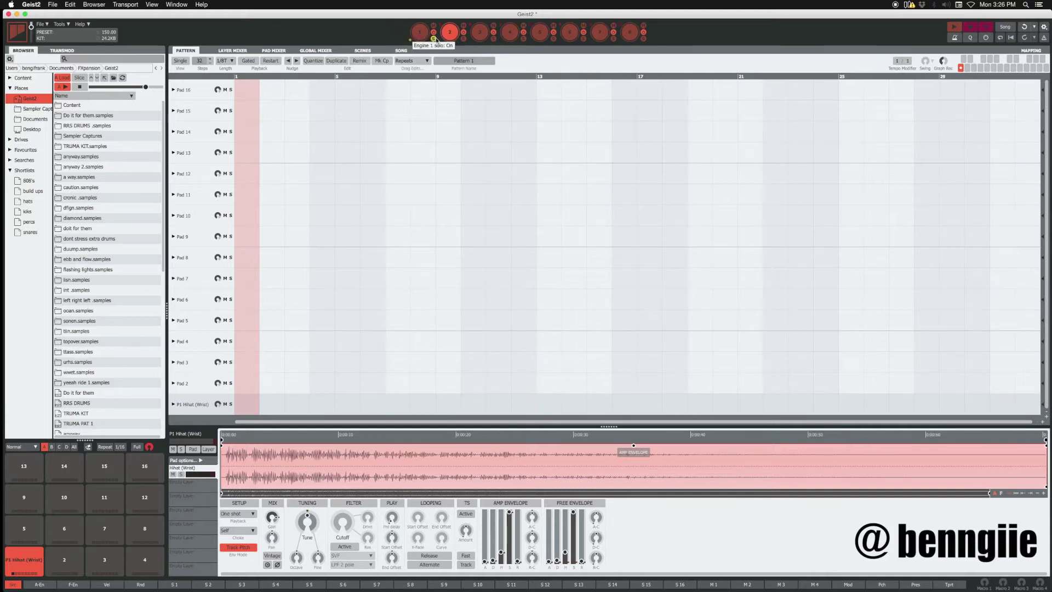
left_click(419, 32)
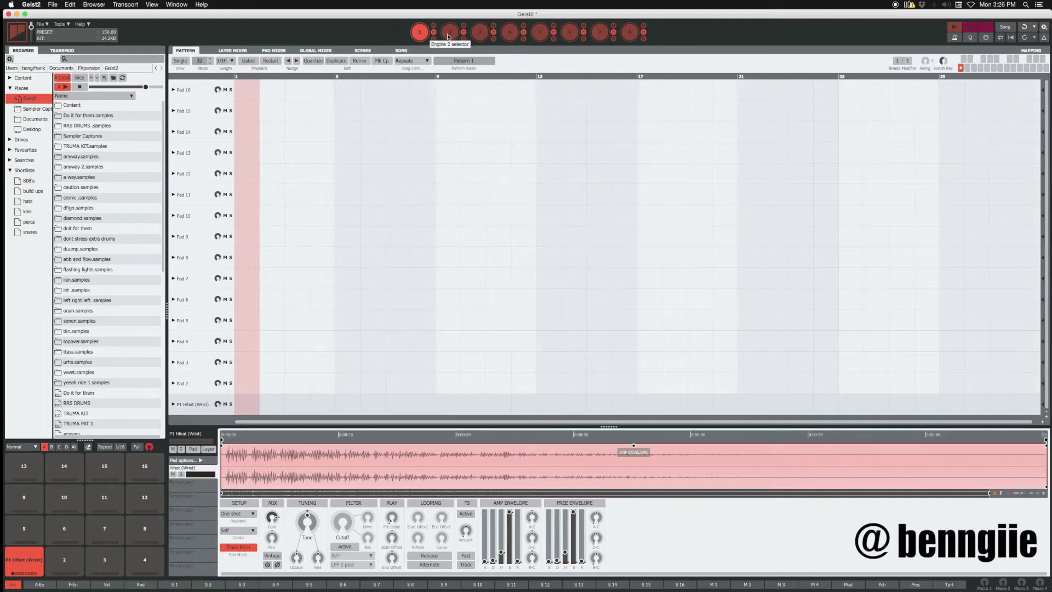
Fill Engine 1's 32-step Hihat row with a note on every other step and play it
left_click(250, 403)
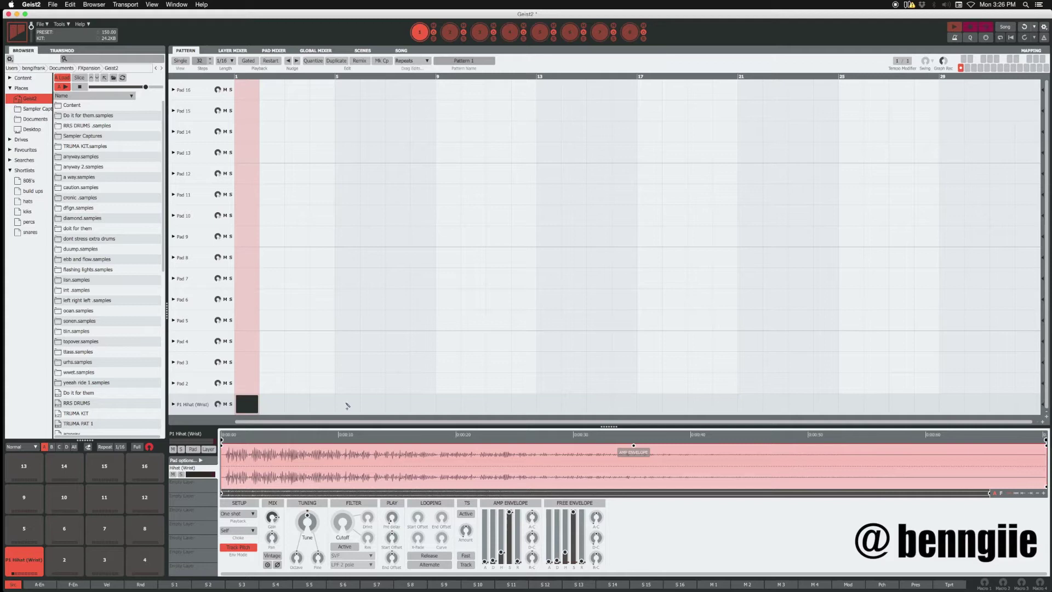
left_click(253, 405)
mouse_move(242, 404)
left_mouse_down()
mouse_move(533, 379)
mouse_move(774, 408)
mouse_move(1030, 408)
left_mouse_up()
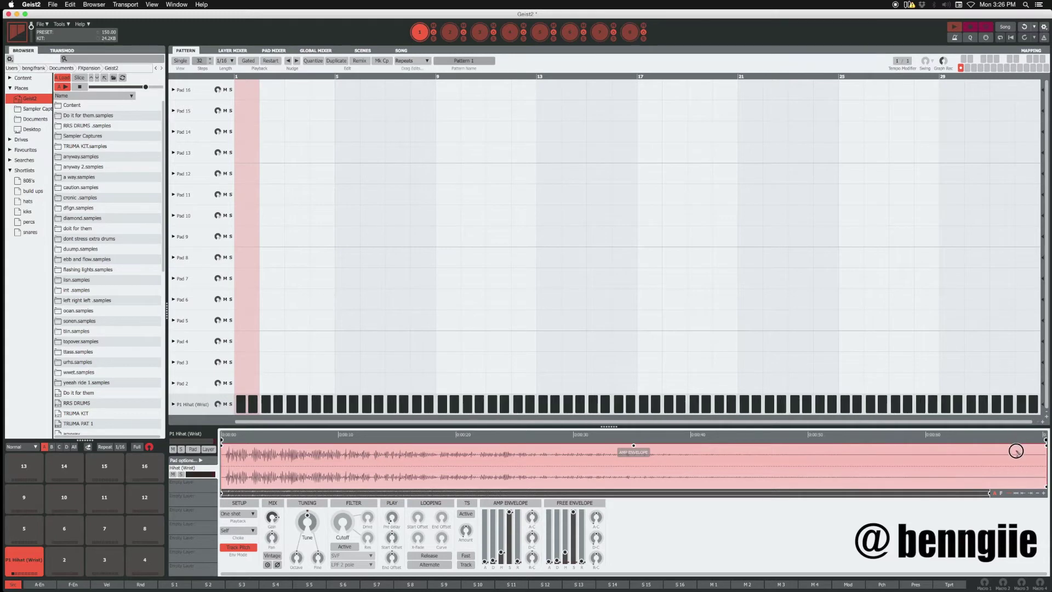
key("space")
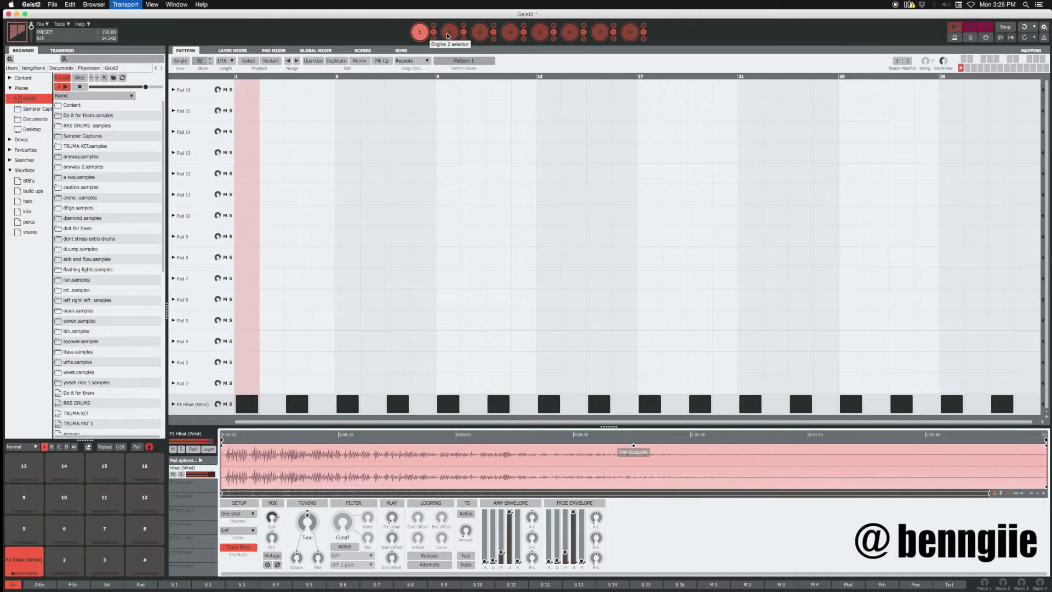
On Engine 2, paint a three-note 1/8T hi-hat triplet roll while the pattern plays
key("space")
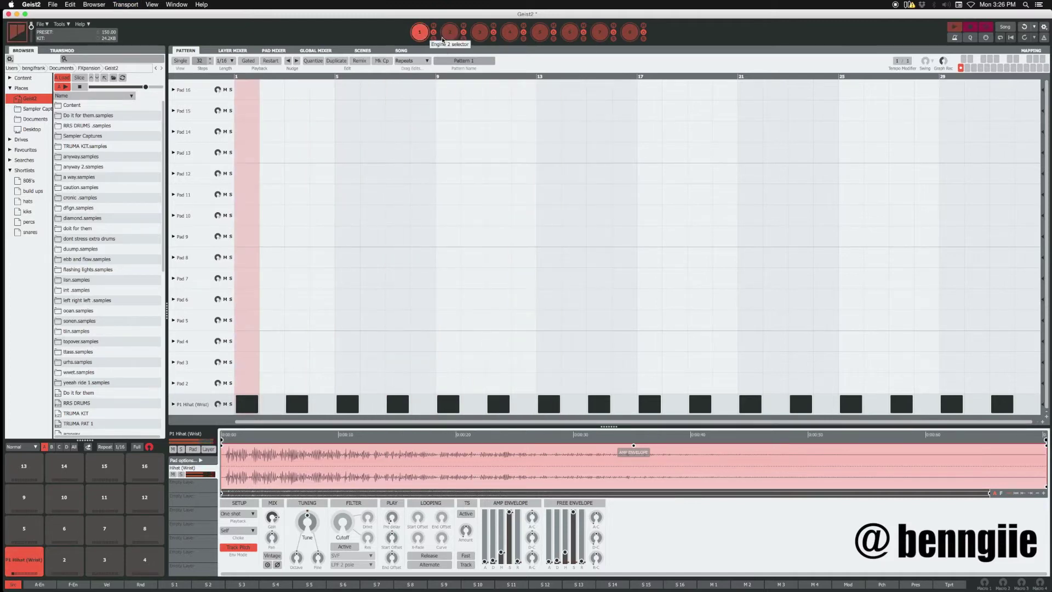
left_click(450, 32)
left_click(449, 32)
left_click(450, 32)
key("space")
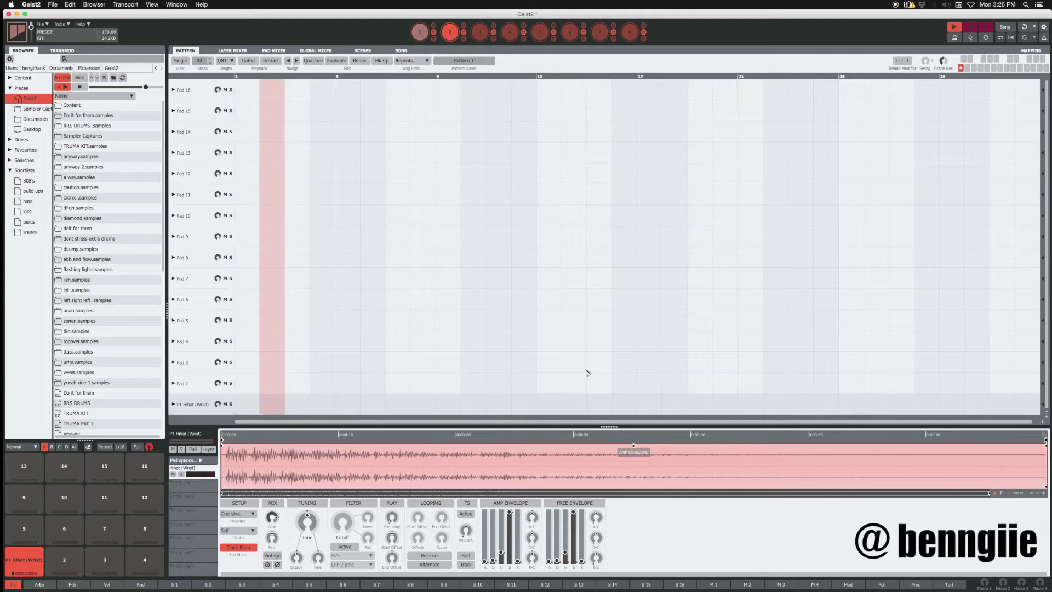
left_click_drag(549, 404, 599, 404)
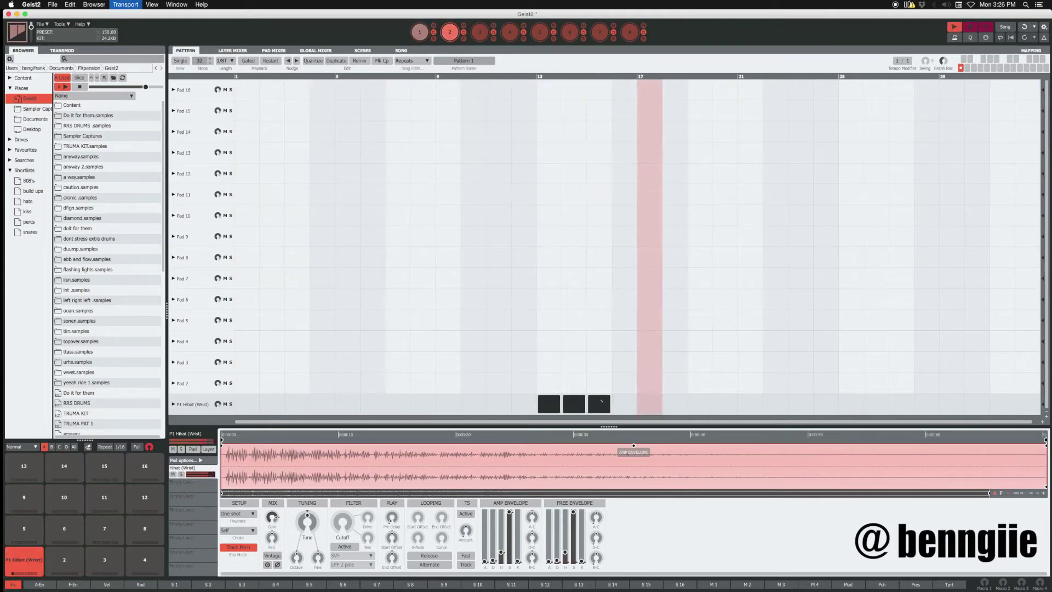
left_click_drag(497, 403, 604, 401)
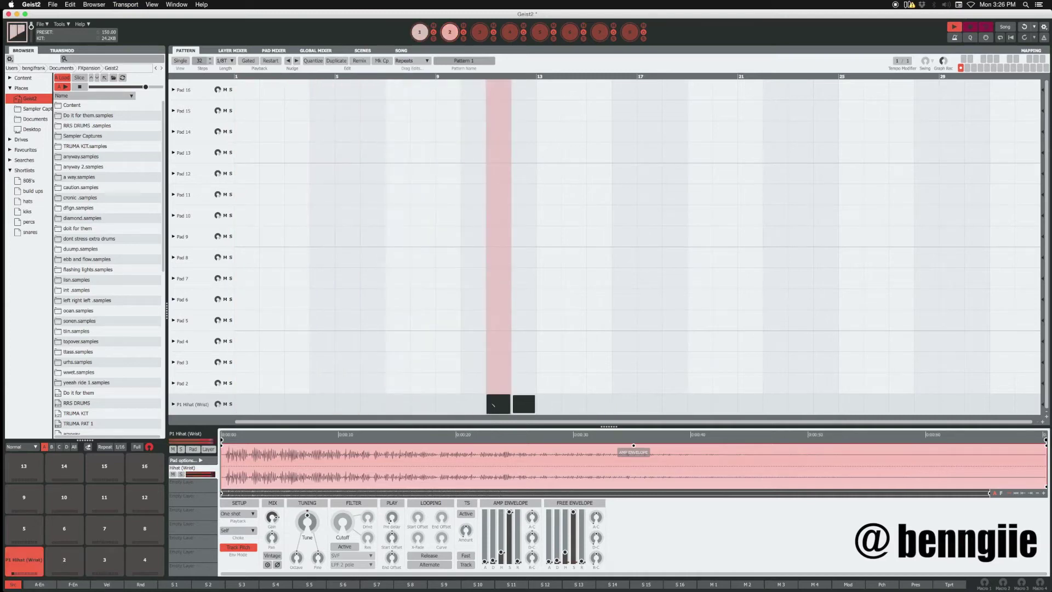
left_click(472, 404)
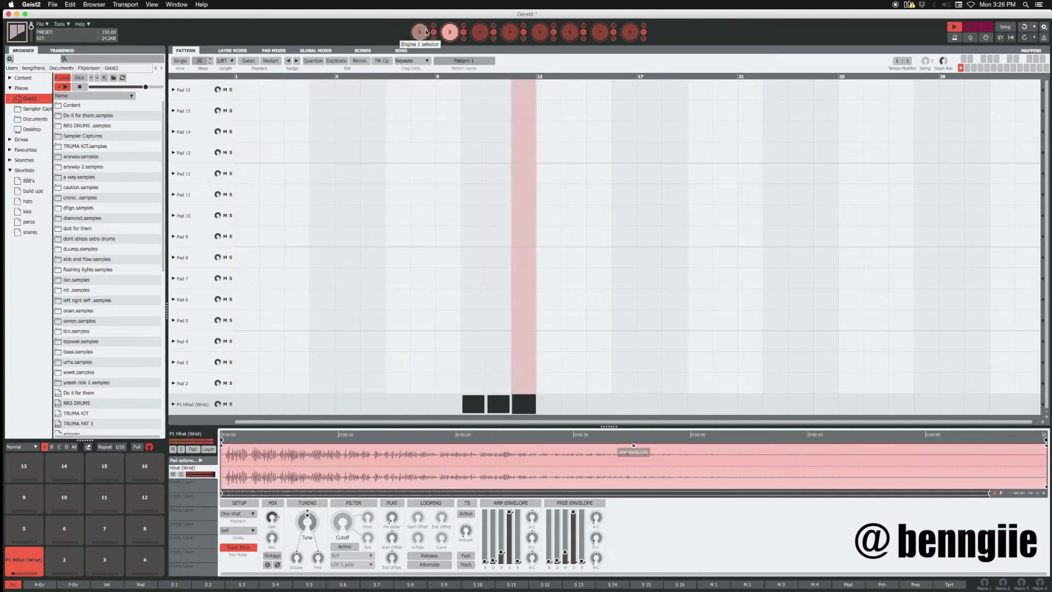
key("space")
key("space")
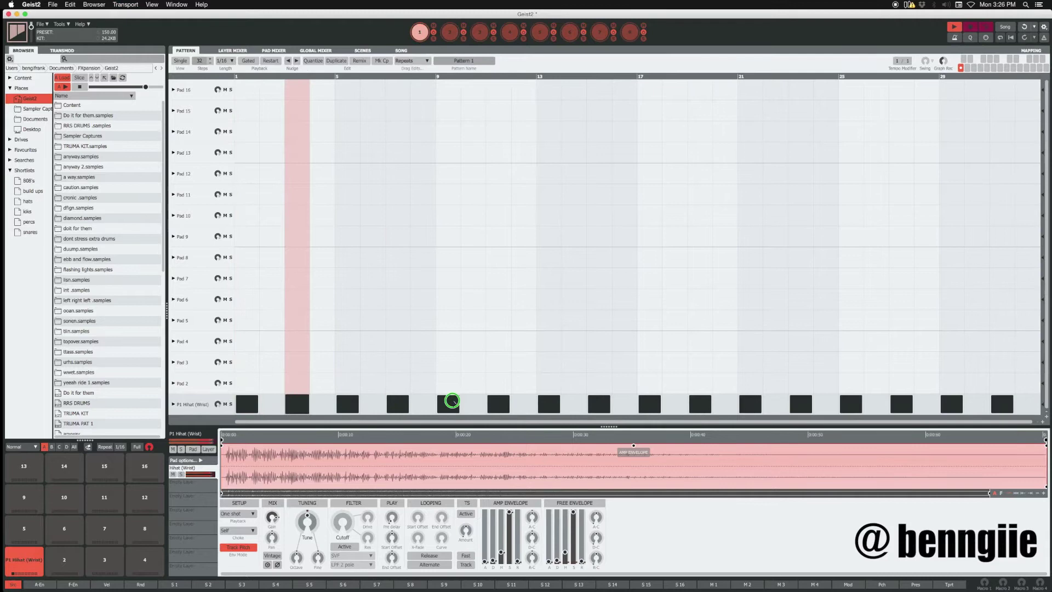
Remove Engine 1's hi-hats at steps 13 and 15 and play both engines together
left_click_drag(446, 403, 597, 404)
left_click(505, 404)
left_click(448, 403)
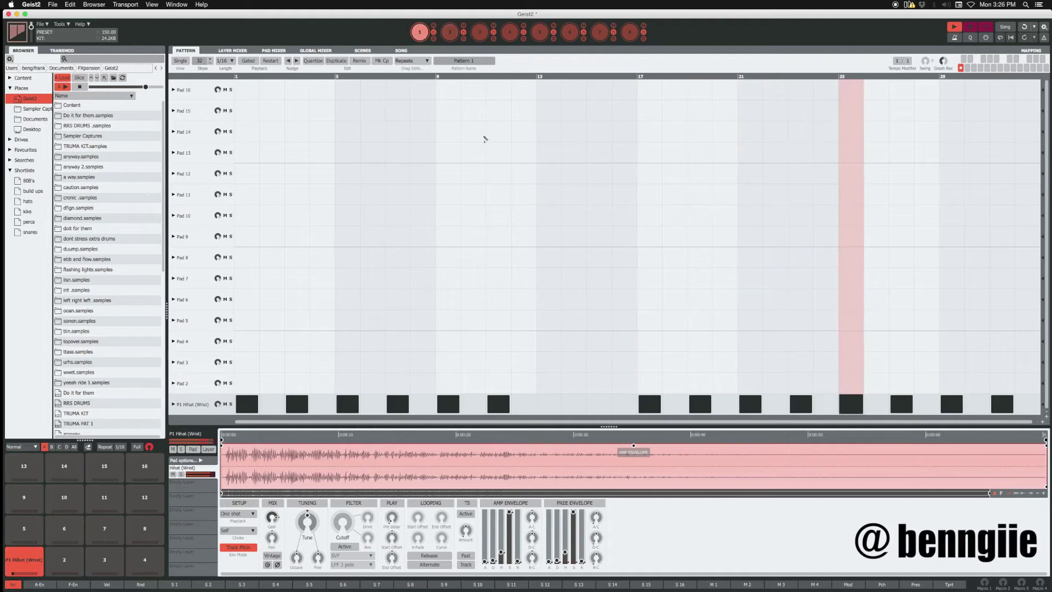
left_click(454, 35)
key("space")
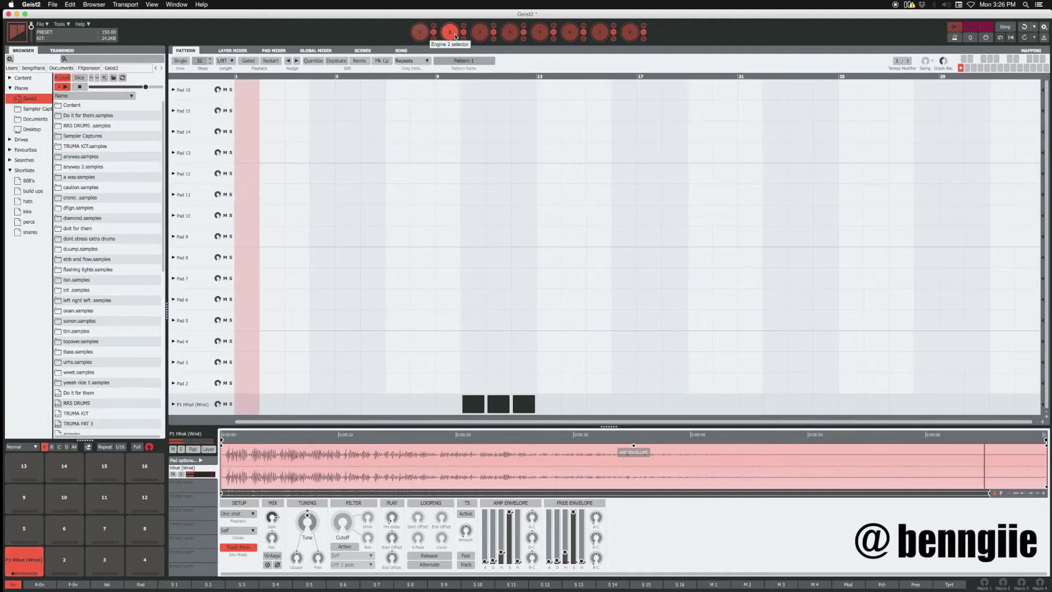
key("space")
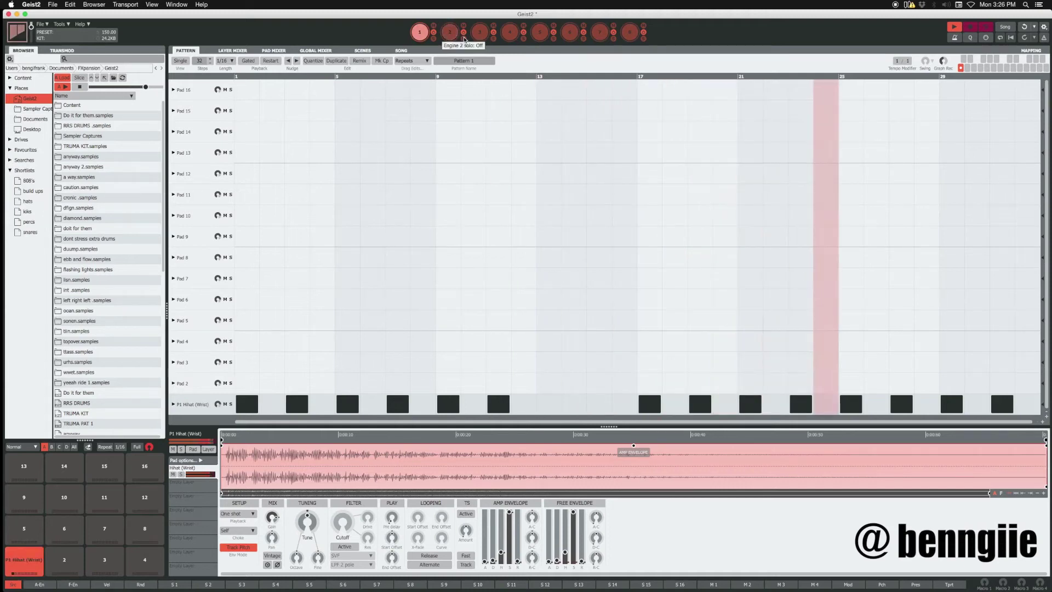
key("space")
Double Engine 3's pattern to 64 steps and paint a four-note hi-hat roll at steps 45–48
left_click(477, 35)
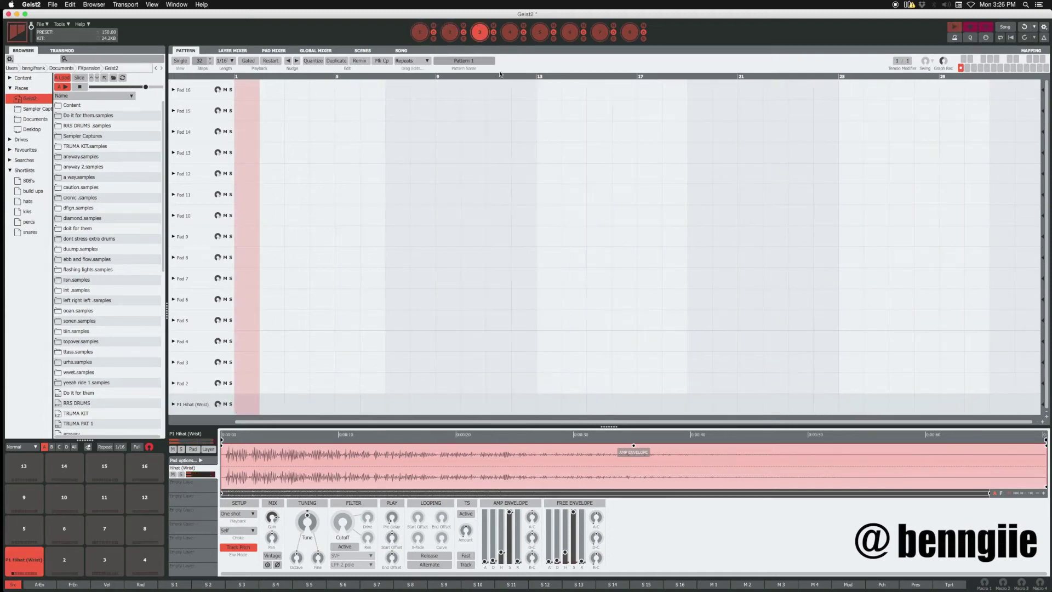
key("space")
key("space")
key("super+d")
key("space")
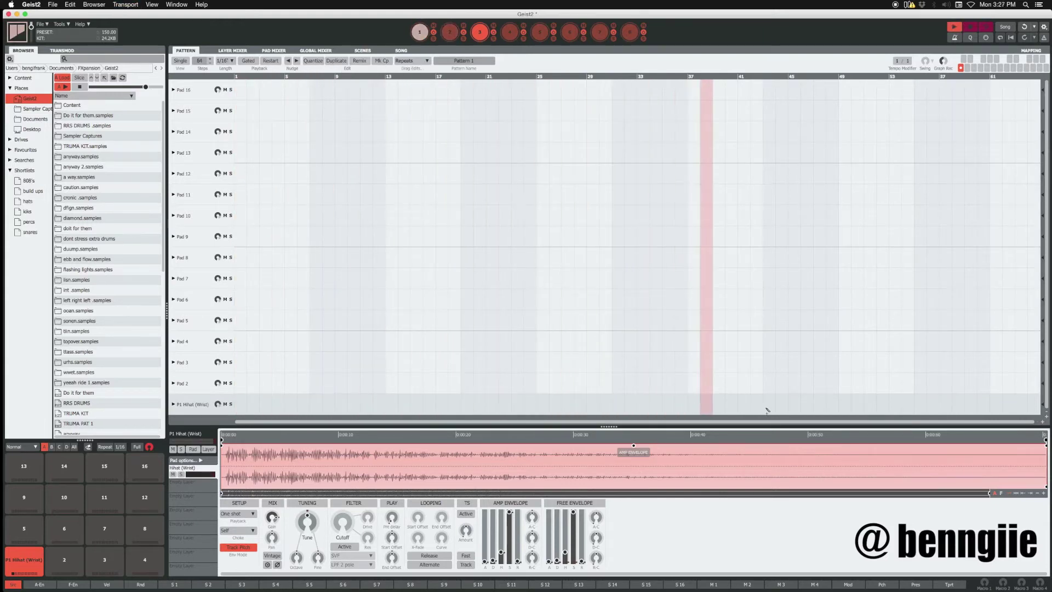
left_click_drag(764, 403, 810, 405)
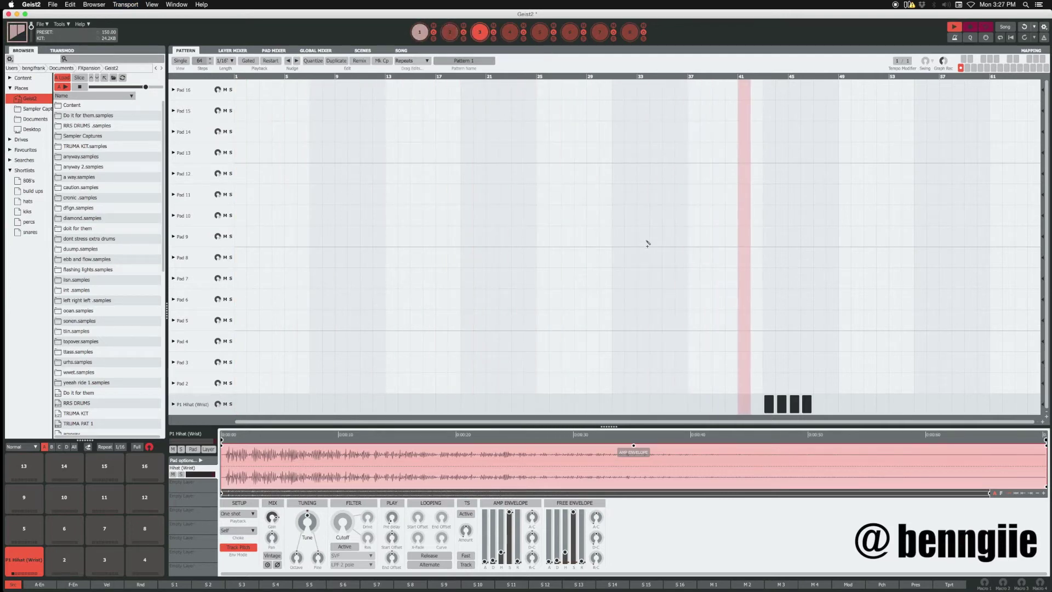
key("space")
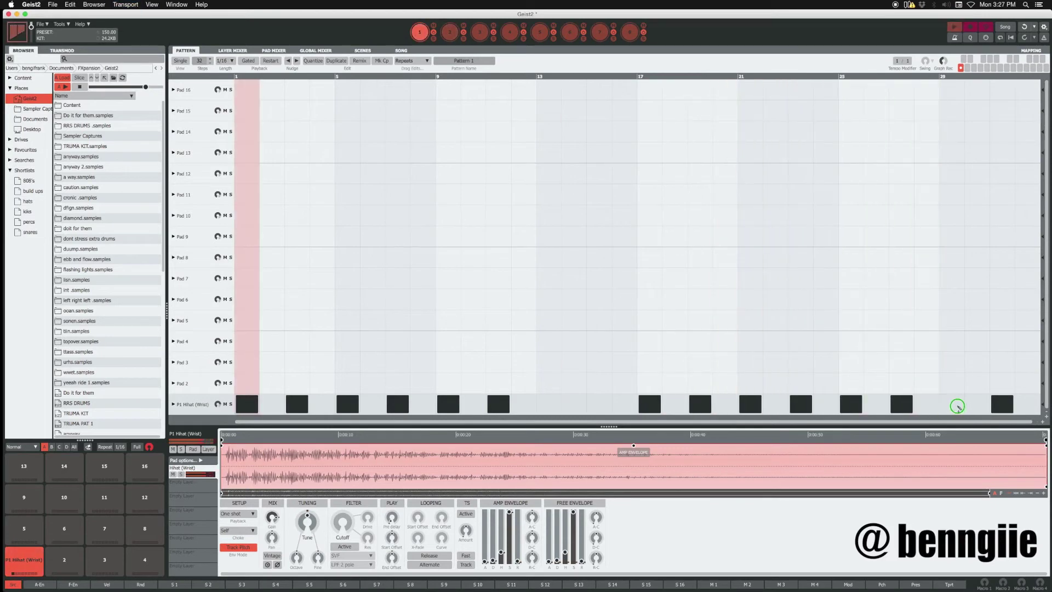
Erase Engine 1's hi-hats at steps 28 and 30, then bring up Engine 2's pattern
left_click_drag(956, 403, 1003, 404)
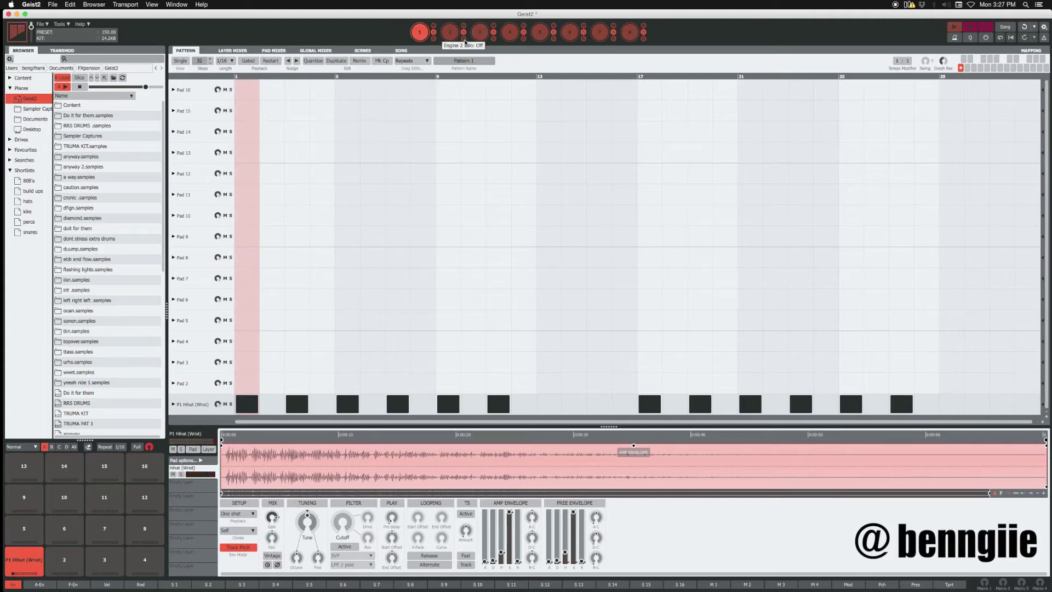
left_click(450, 31)
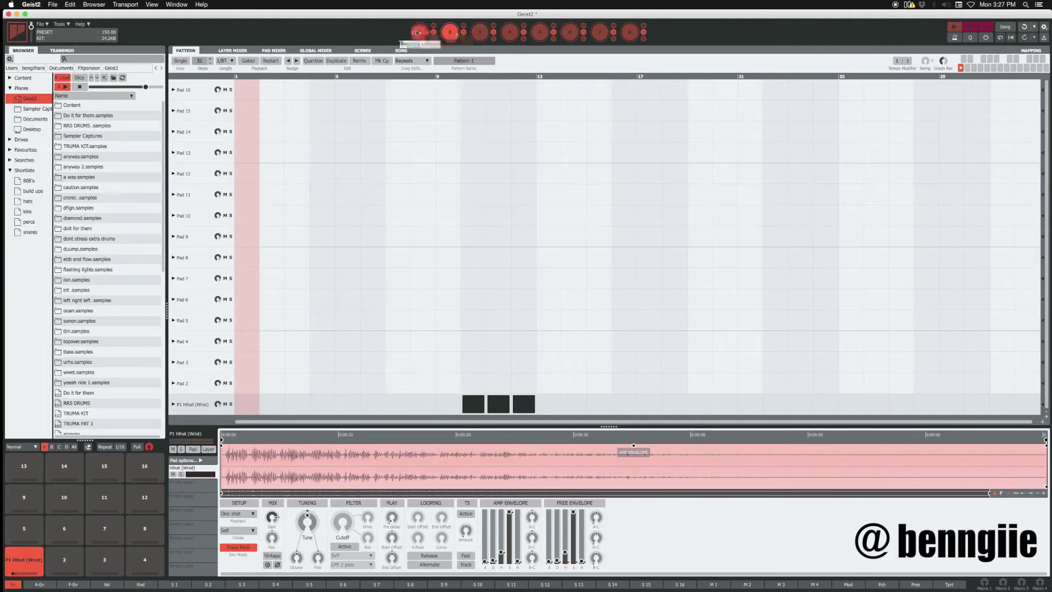
left_click(418, 31)
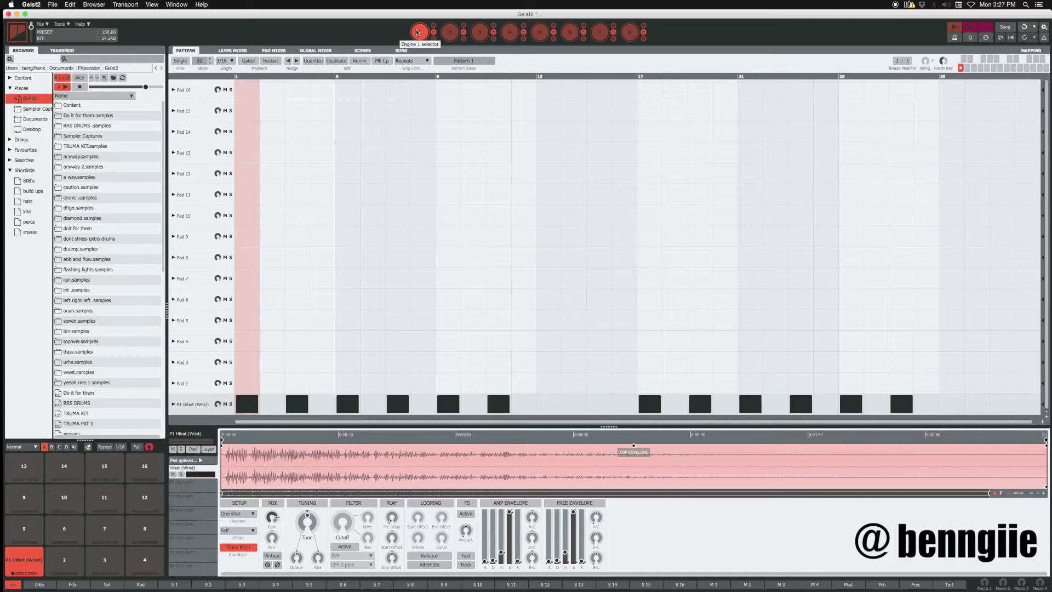
left_click(450, 32)
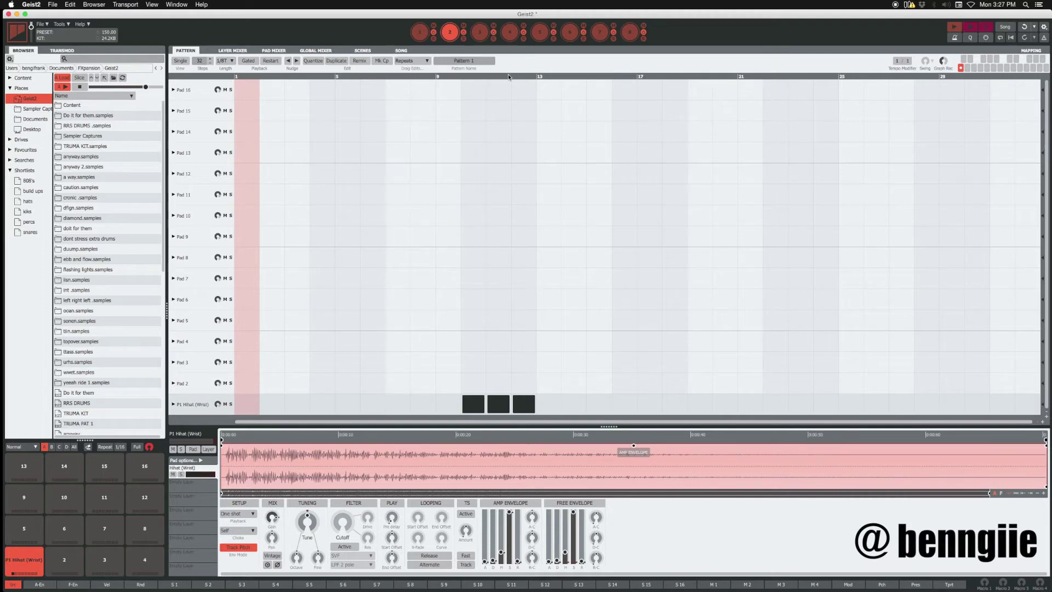
Preview Engine 2's pattern, then set its step count to 24
key("space")
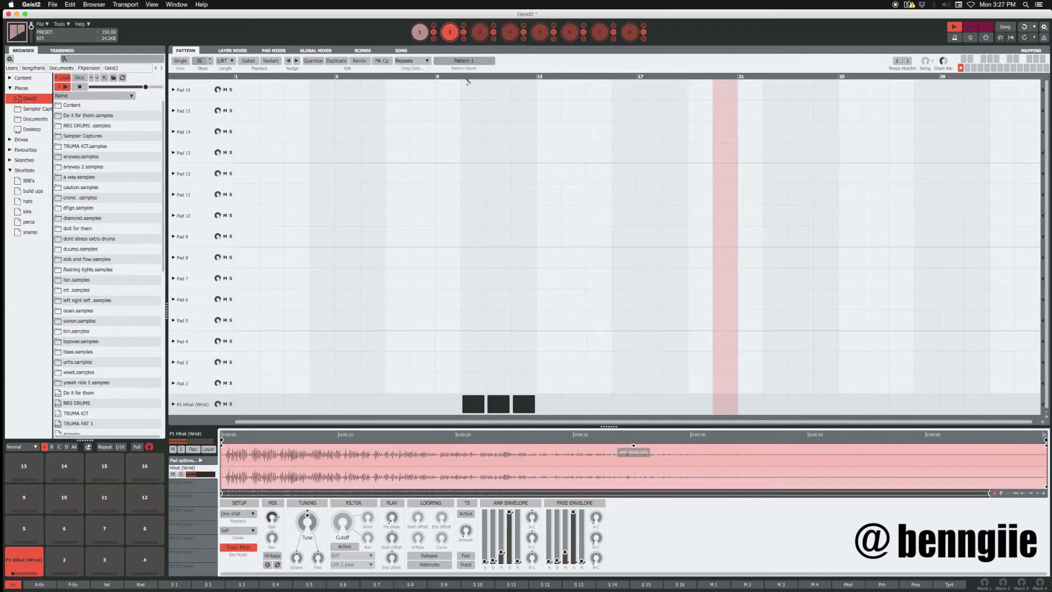
key("space")
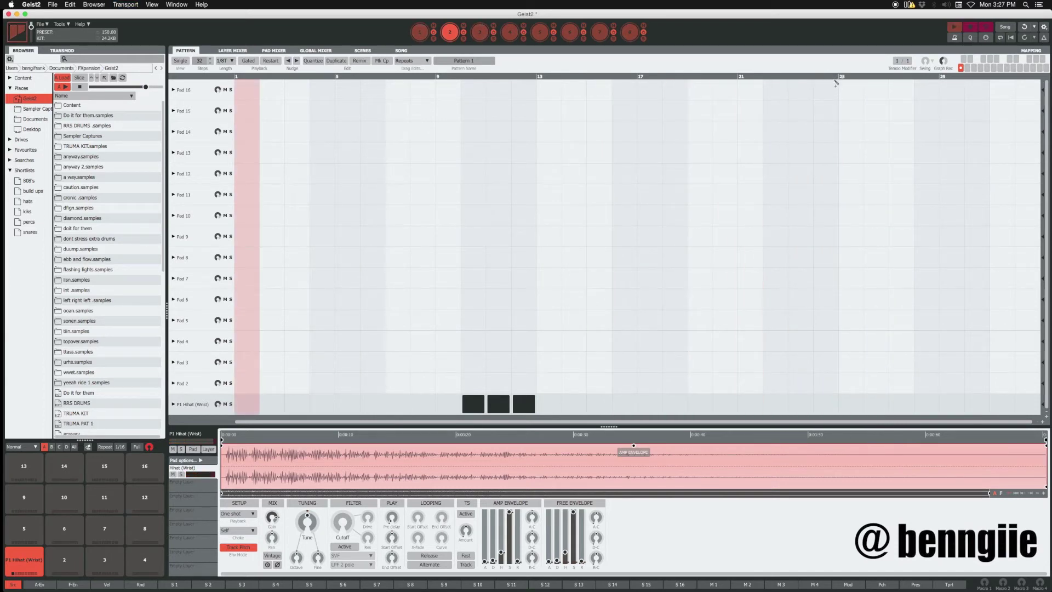
left_click(198, 62)
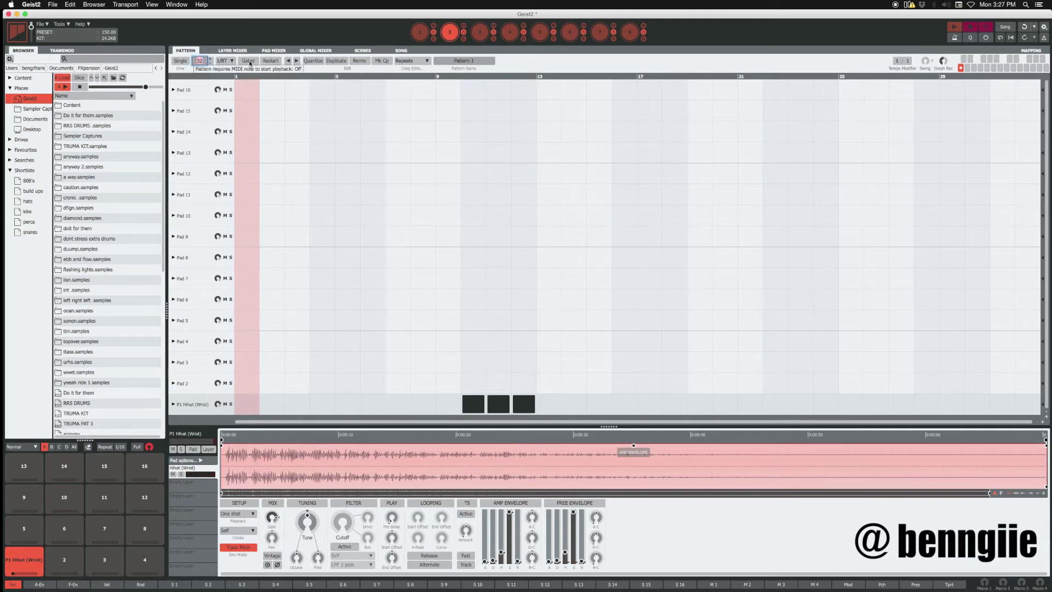
type("24")
key("Return")
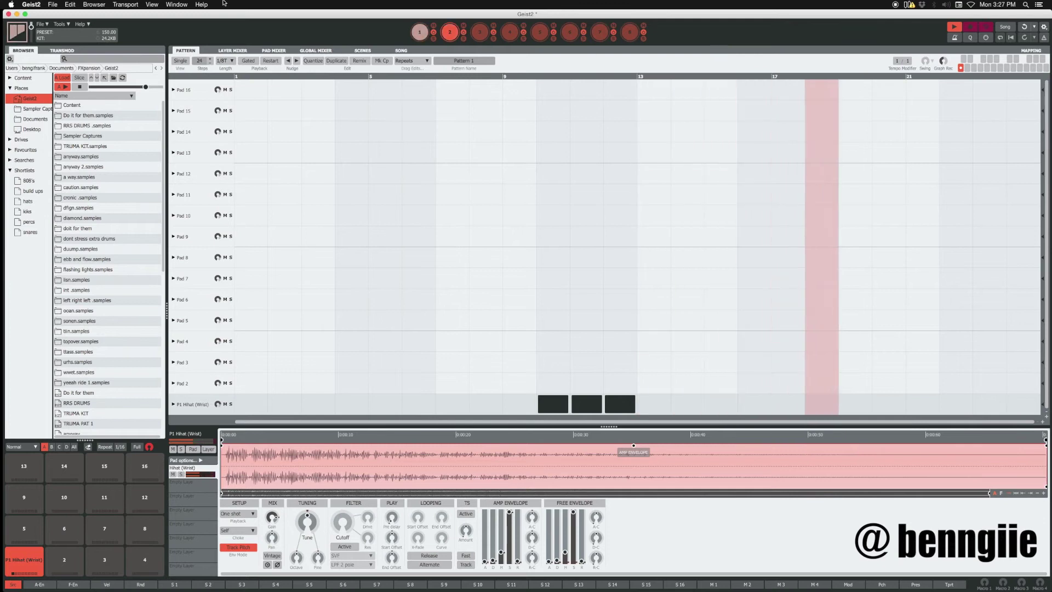
Set Engine 3's step count to 48 and preview the loop ending in its four-note hi-hat roll
key("space")
left_click(480, 31)
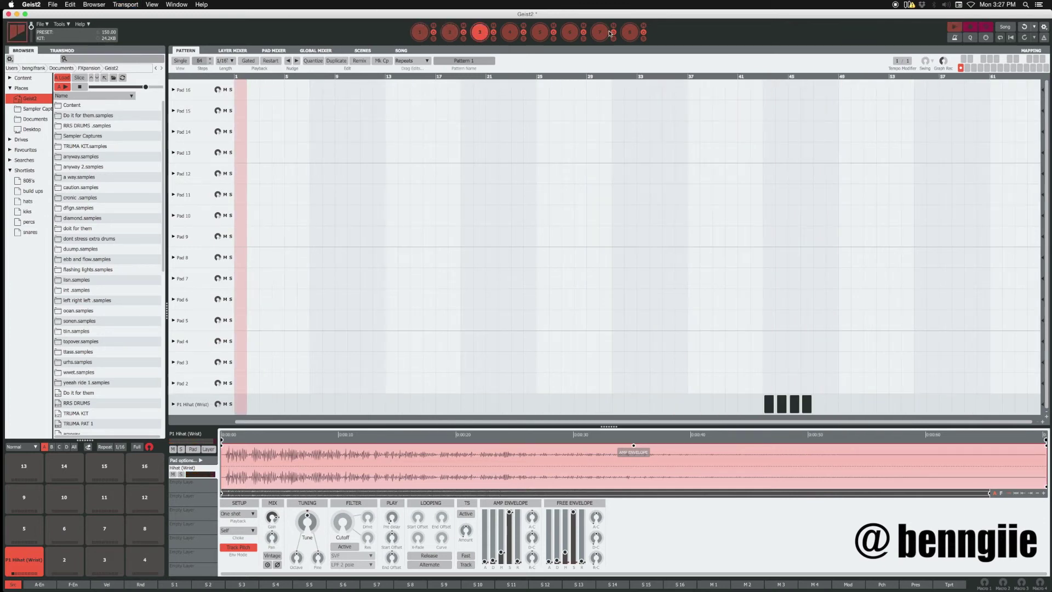
key("space")
key("space")
key("space")
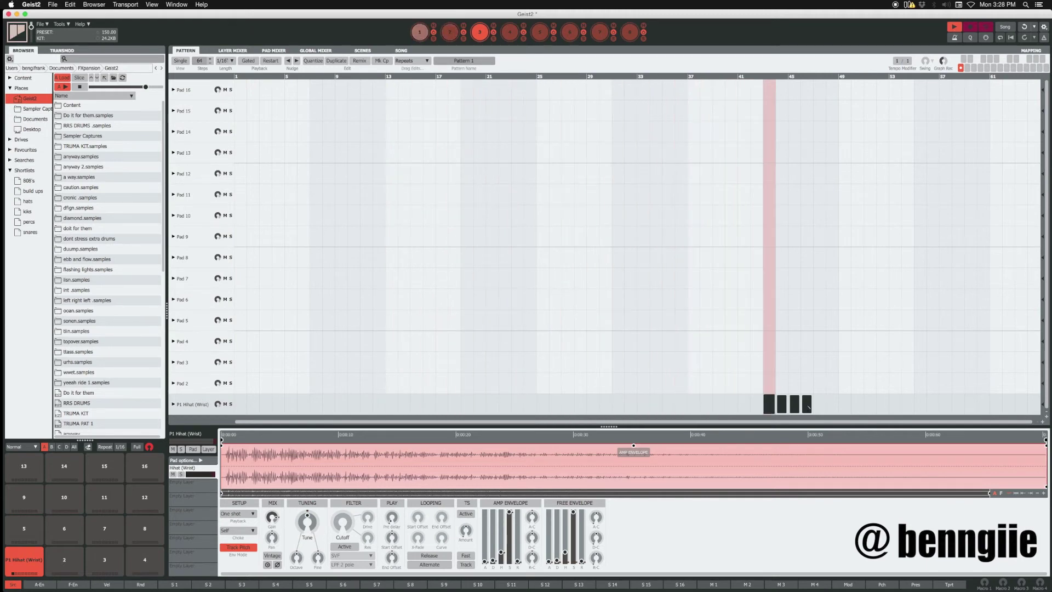
key("space")
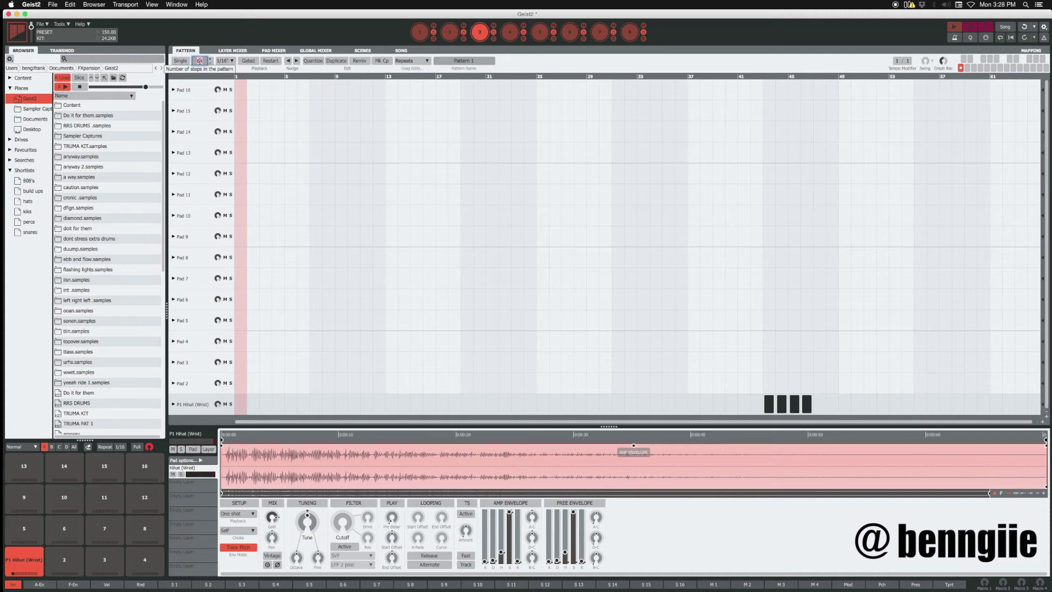
left_click(199, 61)
type("48")
key("Return")
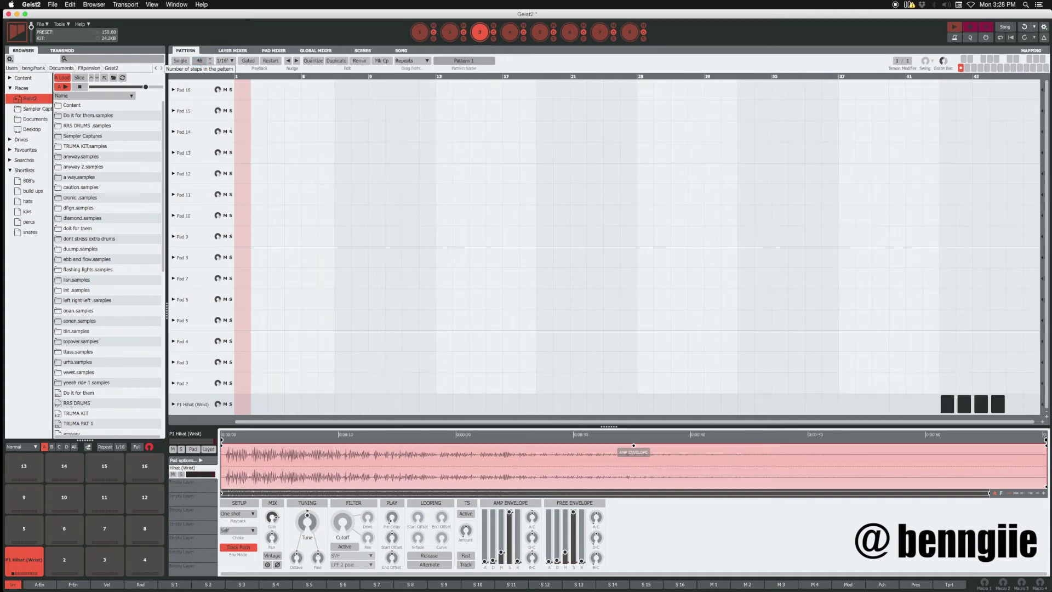
key("space")
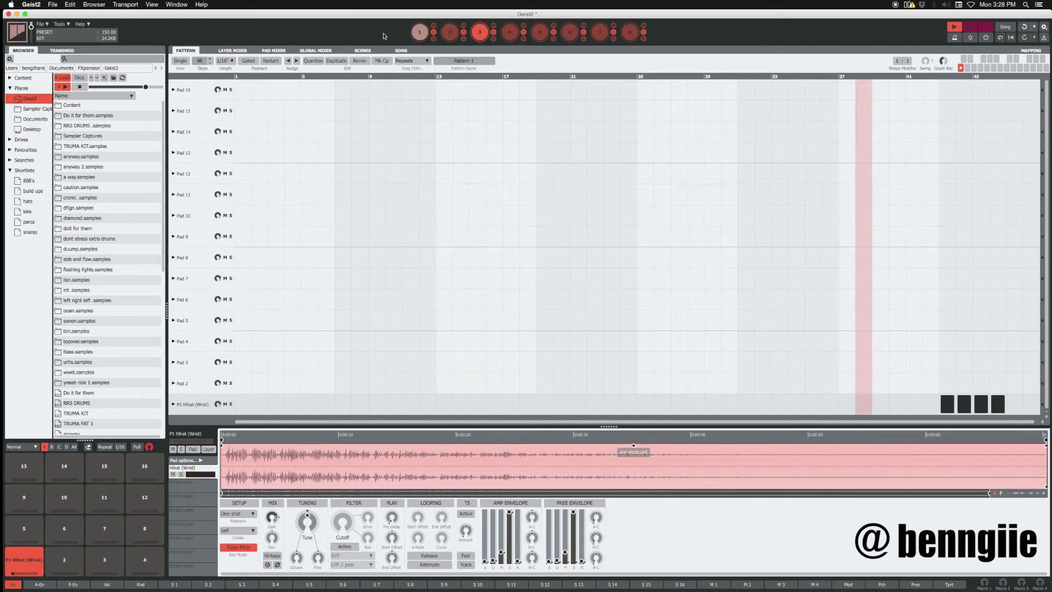
key("space")
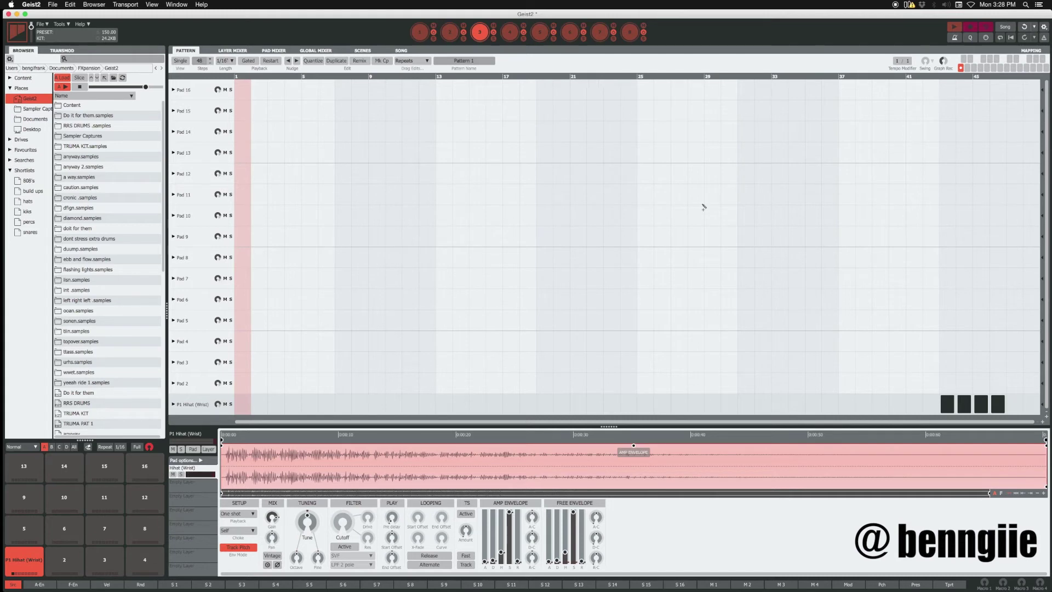
key("space")
key("space")
On engine 5, load Kick (Fat-Dist) from the kick folder onto pad 1
left_click(510, 32)
left_click(539, 32)
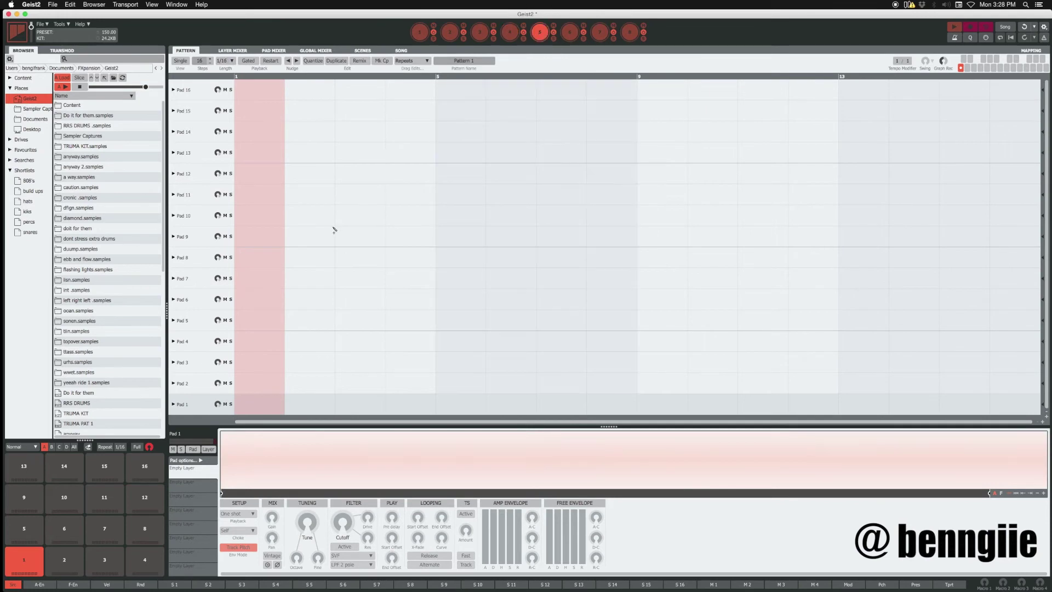
left_click(27, 212)
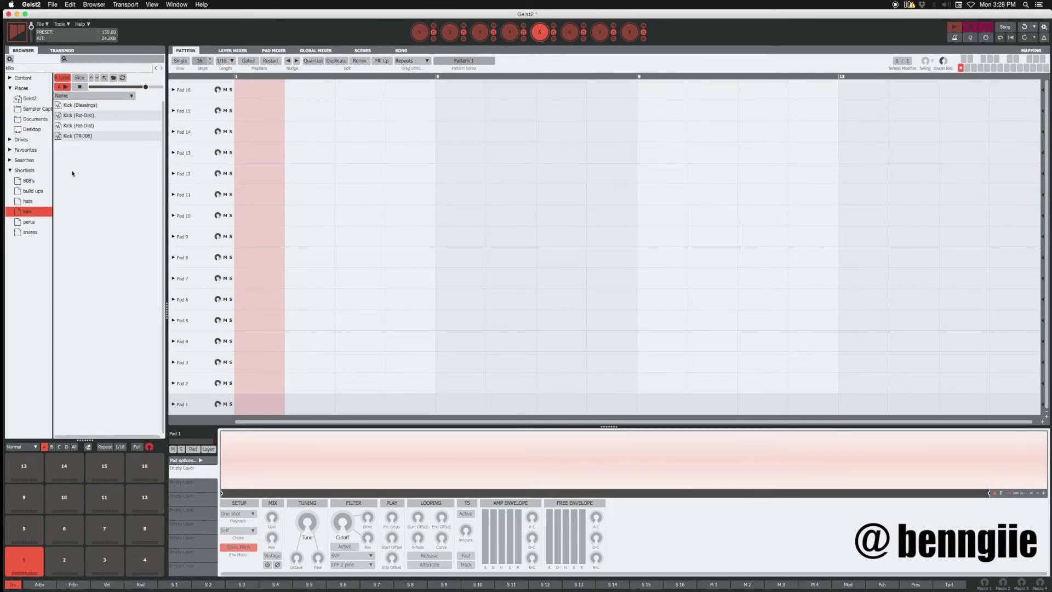
double_click(91, 117)
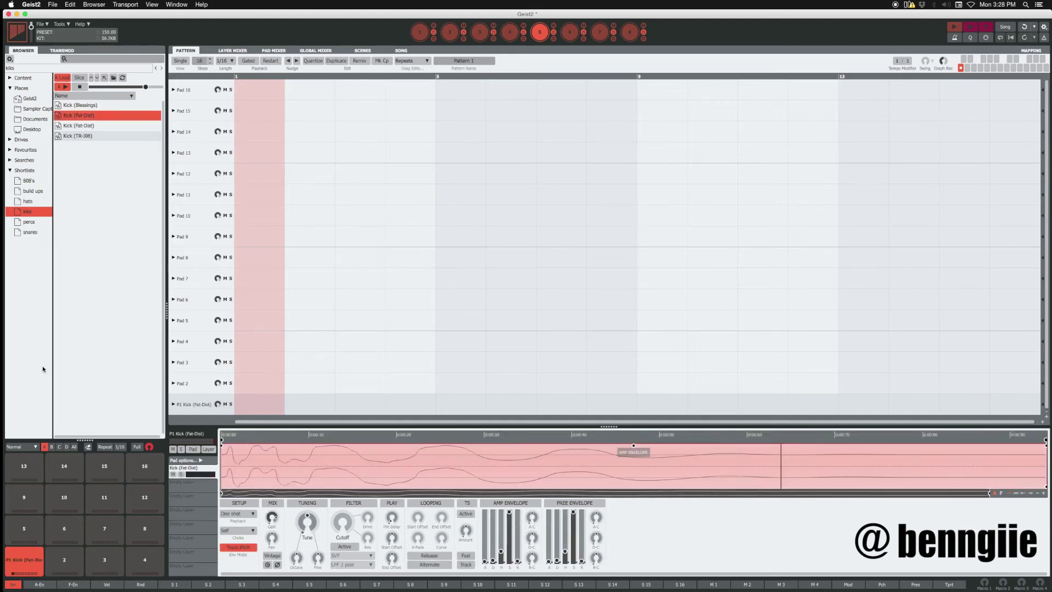
Load Snare (Super-Trap) onto pad 9, then place the kick on step 1 and snare on step 9
left_click(28, 505)
left_click(30, 233)
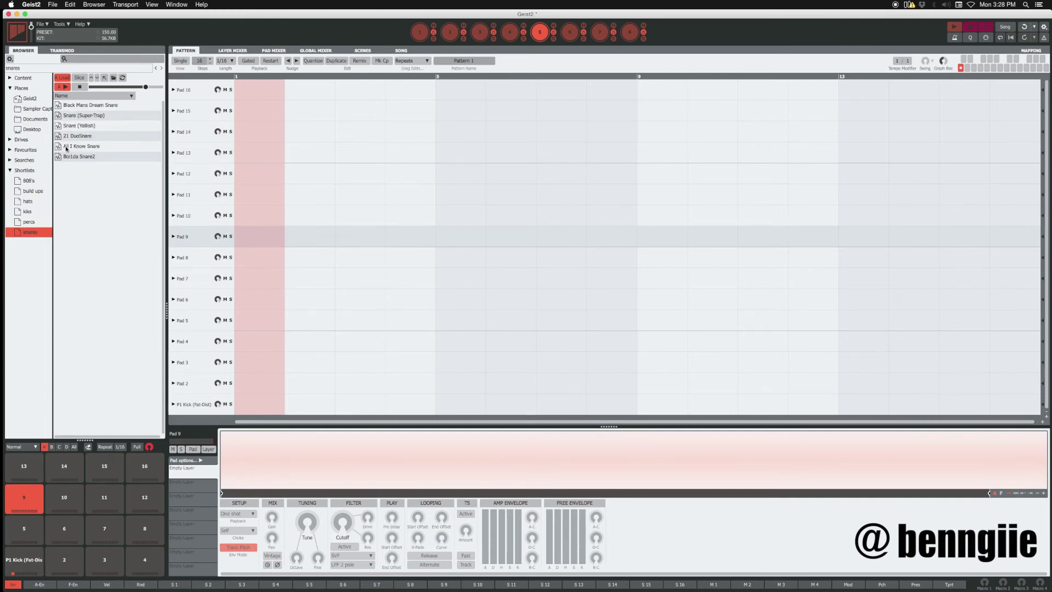
double_click(81, 116)
left_click(244, 403)
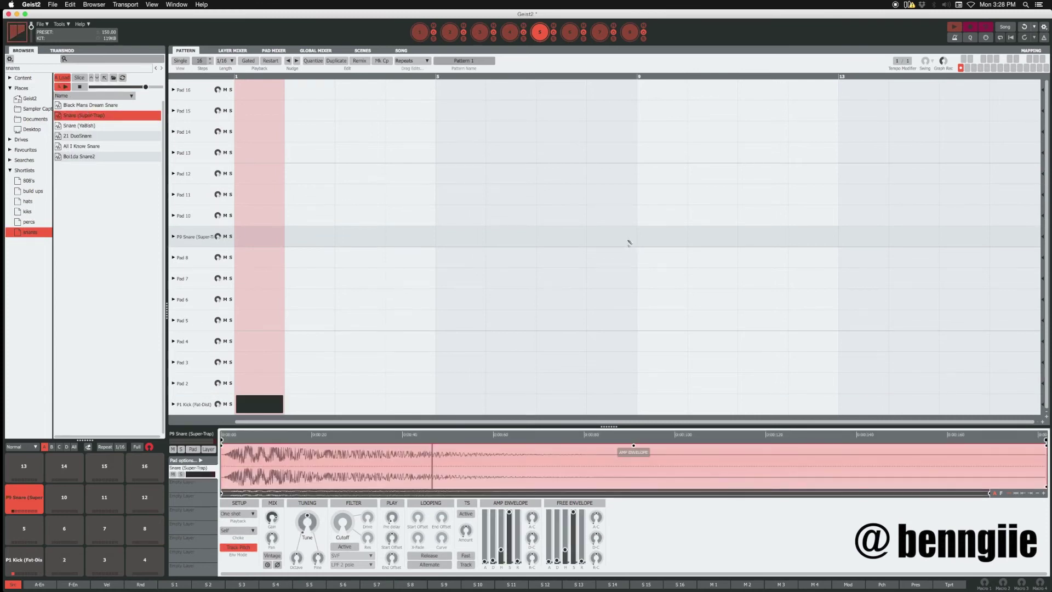
left_click(646, 241)
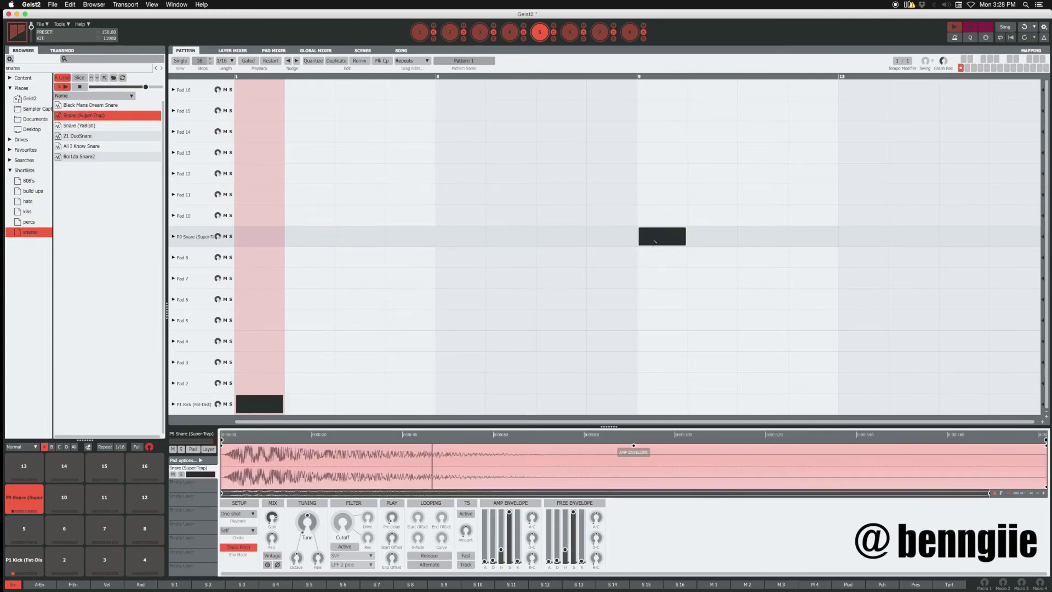
Duplicate engine 5's beat to 32 steps, removing the copied step-17 kick and adding kicks at step 15 and later
left_click(336, 61)
left_click(657, 411)
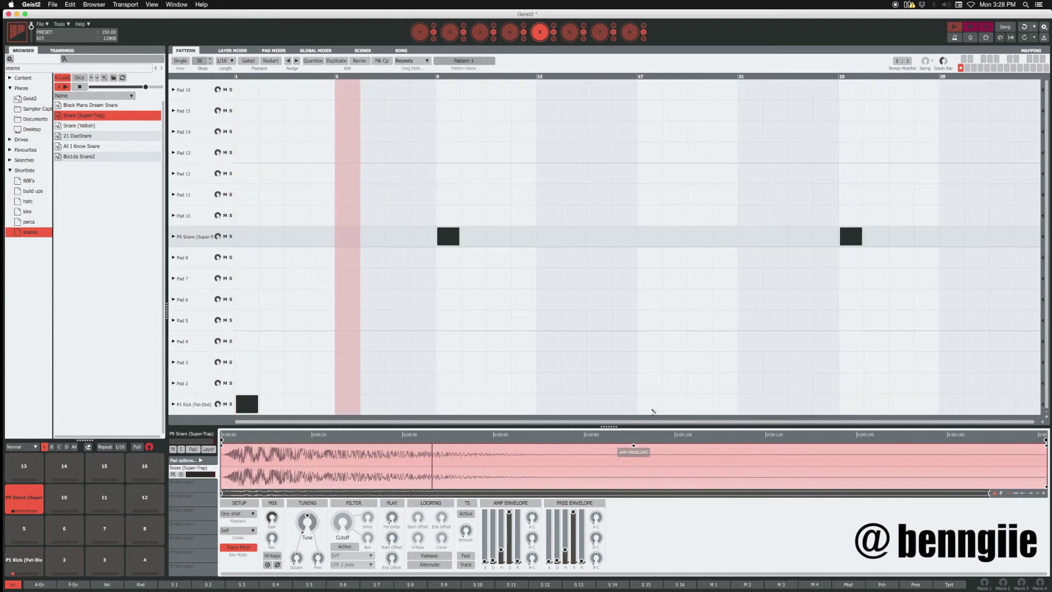
left_click(600, 404)
left_click(799, 405)
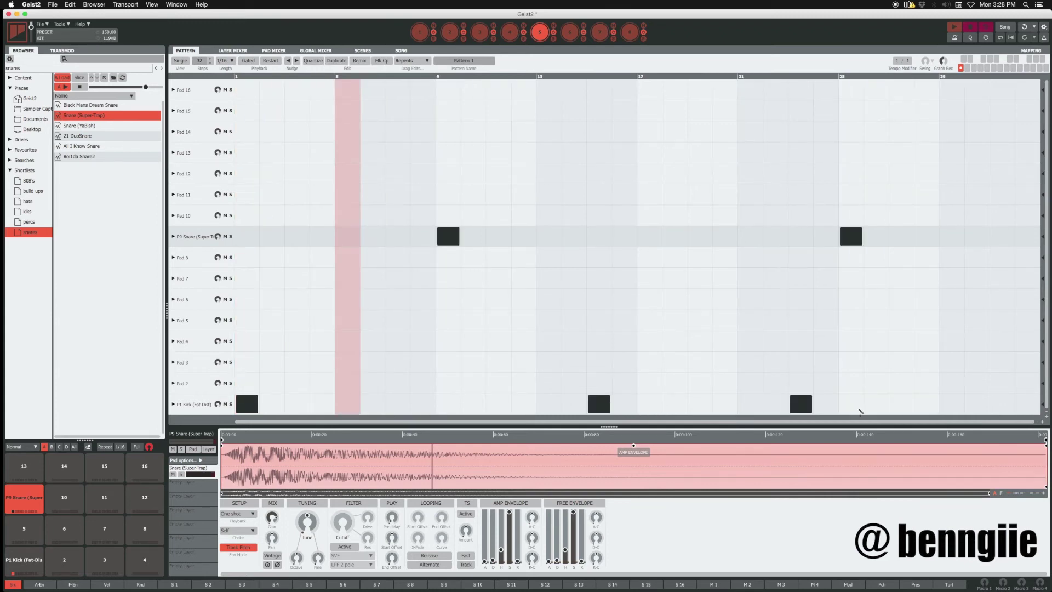
left_click(994, 404)
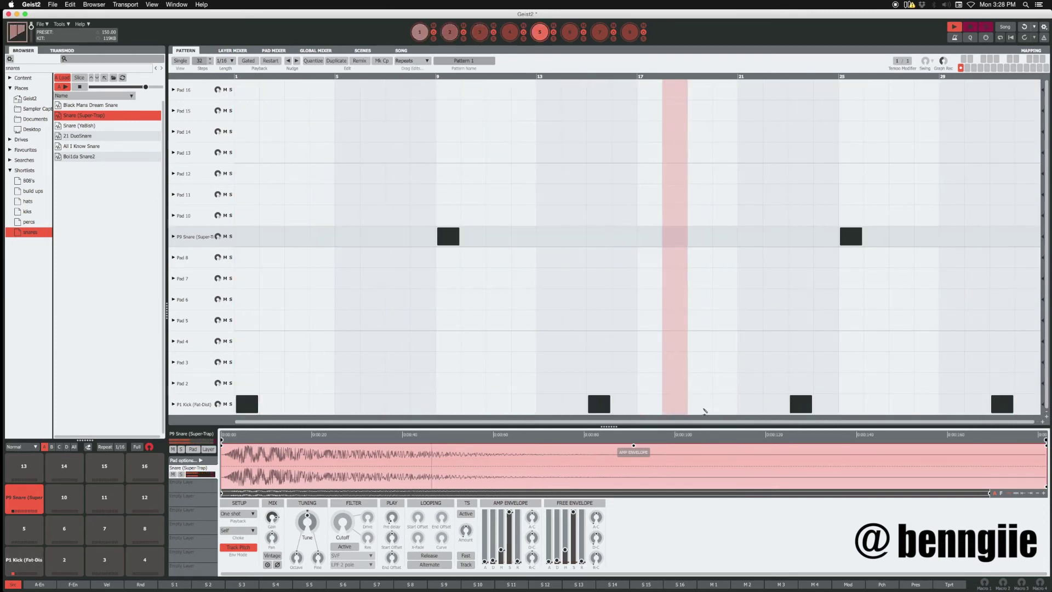
Shift a second-half kick to step 21, form a double kick near the end, and add a snare
left_click(750, 405)
left_click(802, 405)
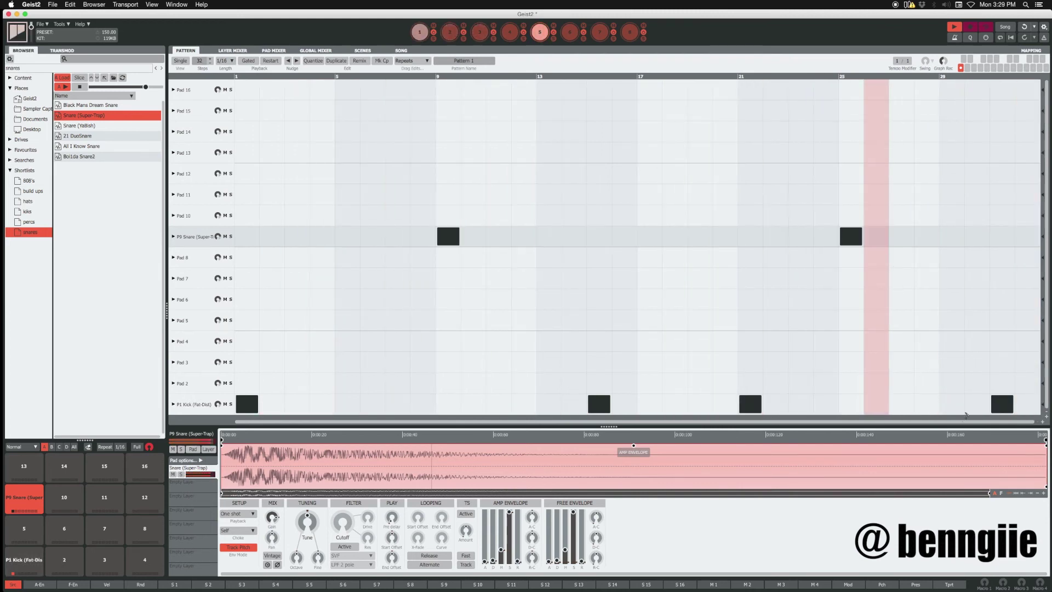
left_click(976, 404)
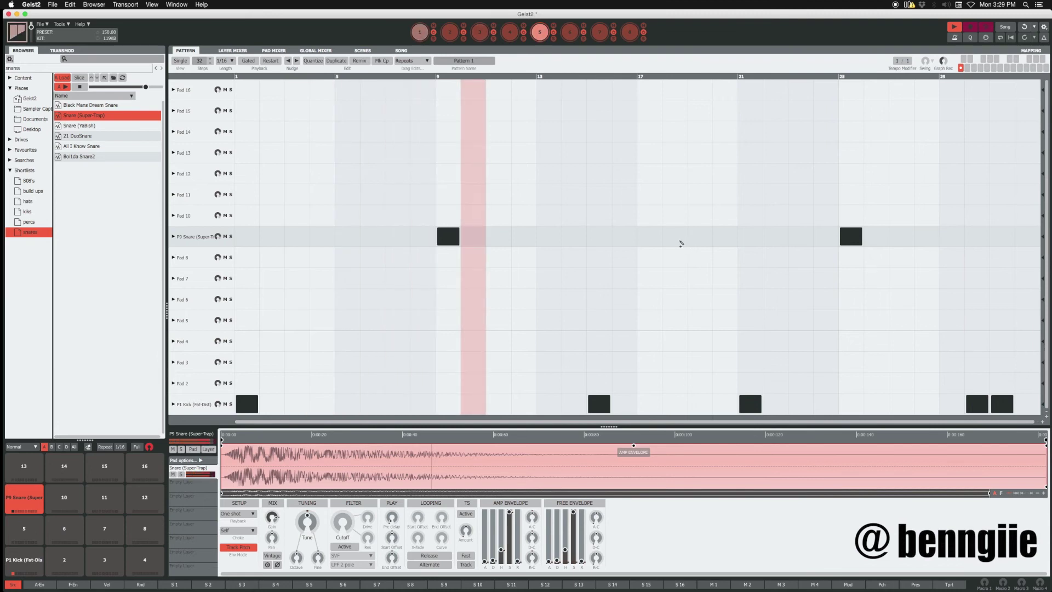
left_click(694, 238)
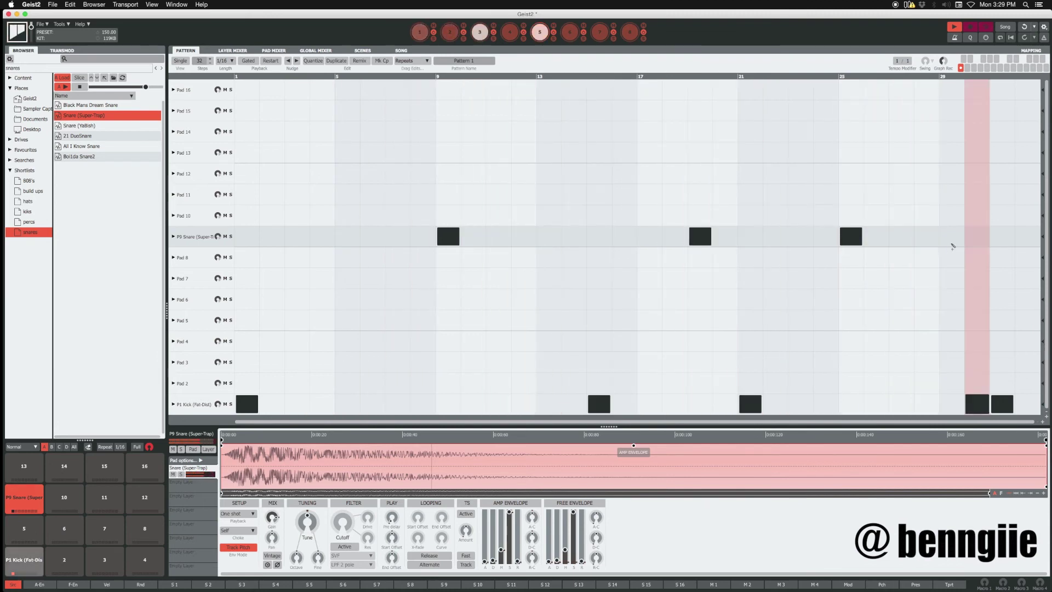
Stop the 32-step kick and snare pattern playing with Space
key("space")
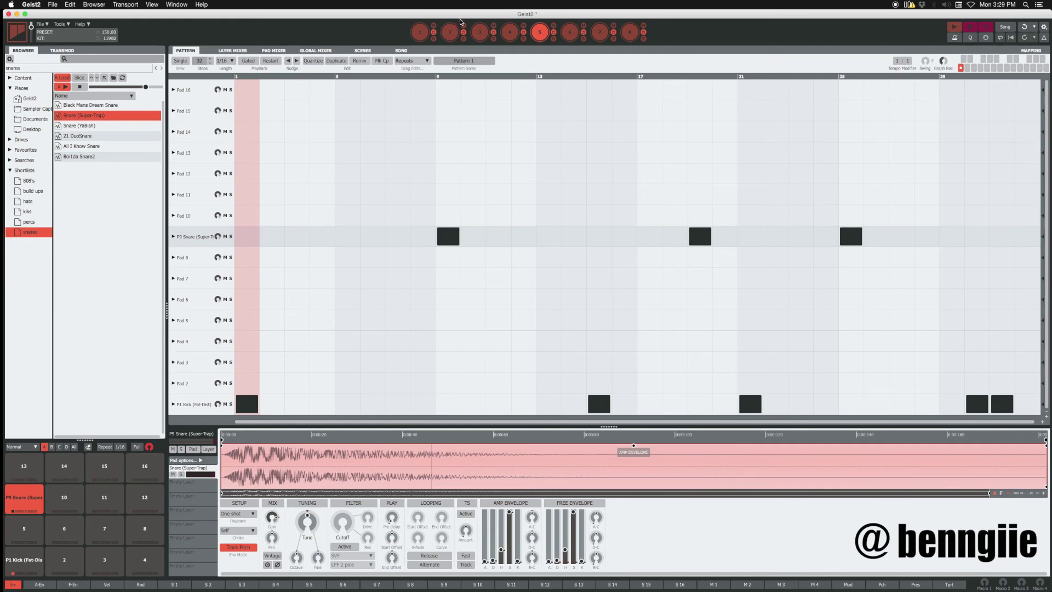
Browse engines 3, 6 and 8, show all 64 pads, and return to engine 5's beat
left_click(480, 31)
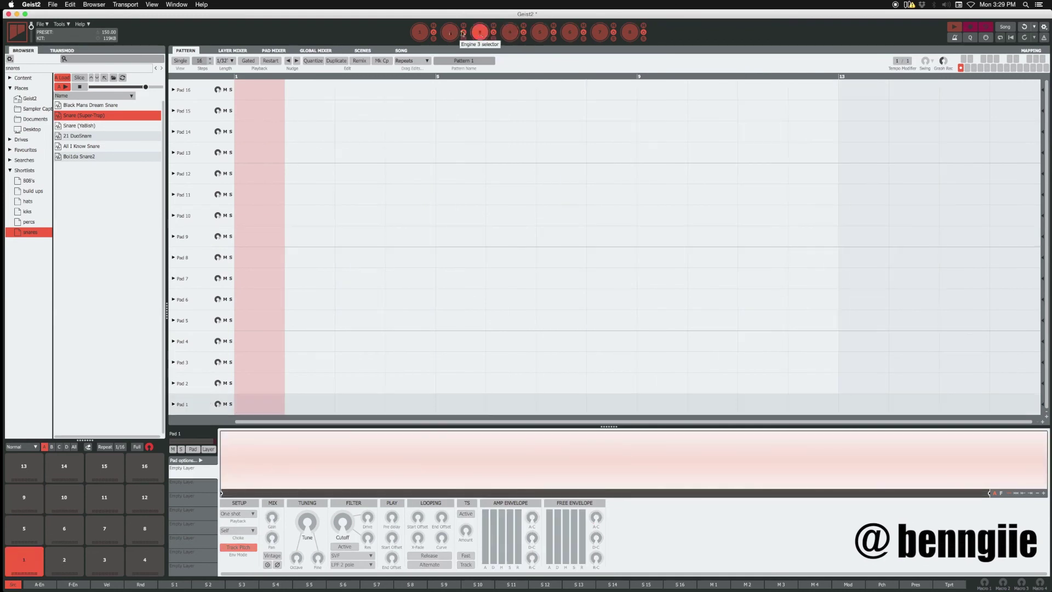
left_click(539, 31)
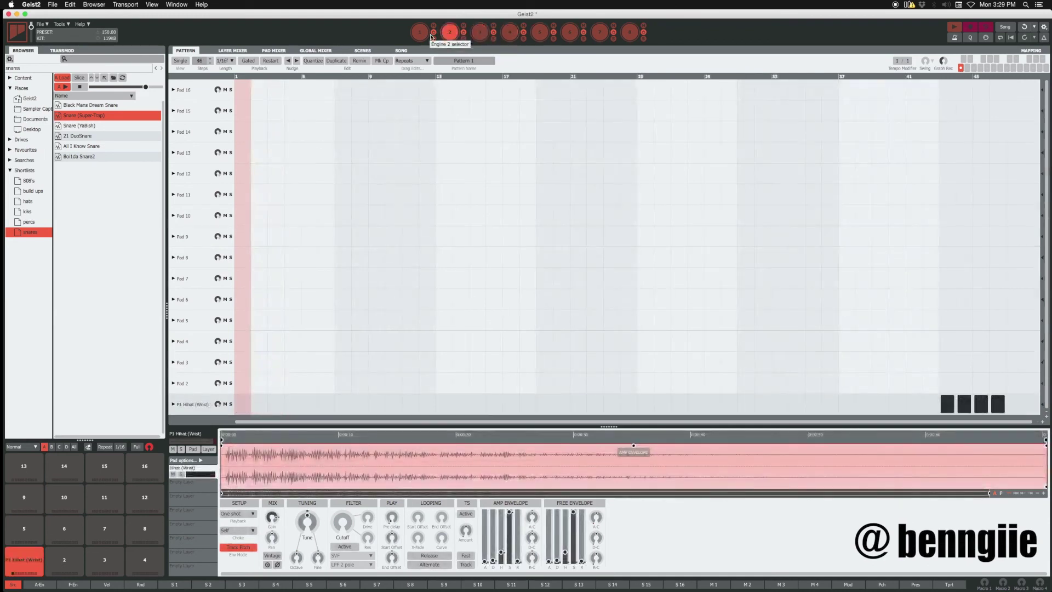
left_click(570, 32)
left_click(630, 32)
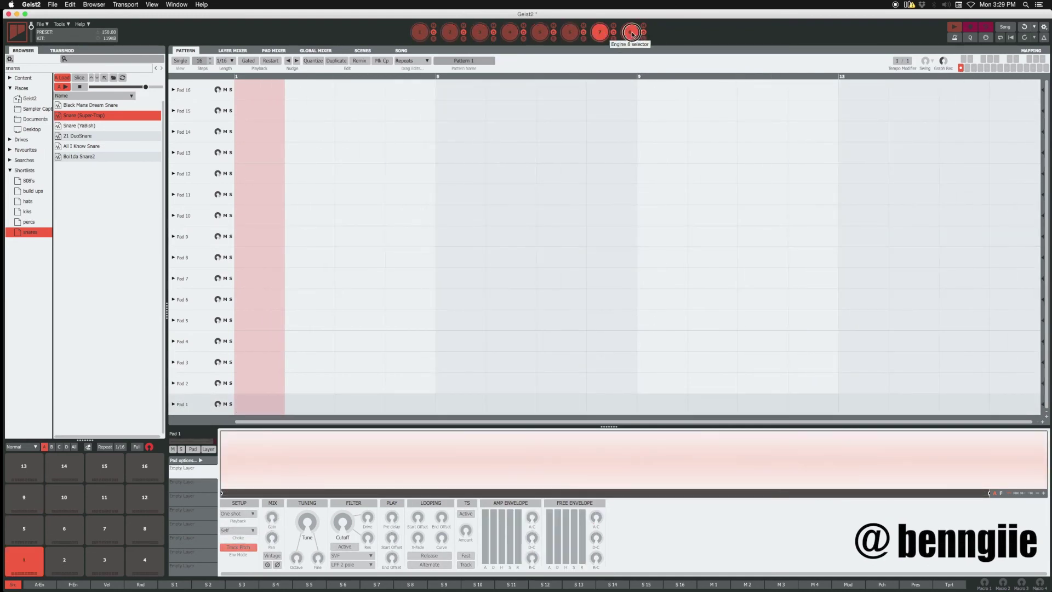
left_click(570, 32)
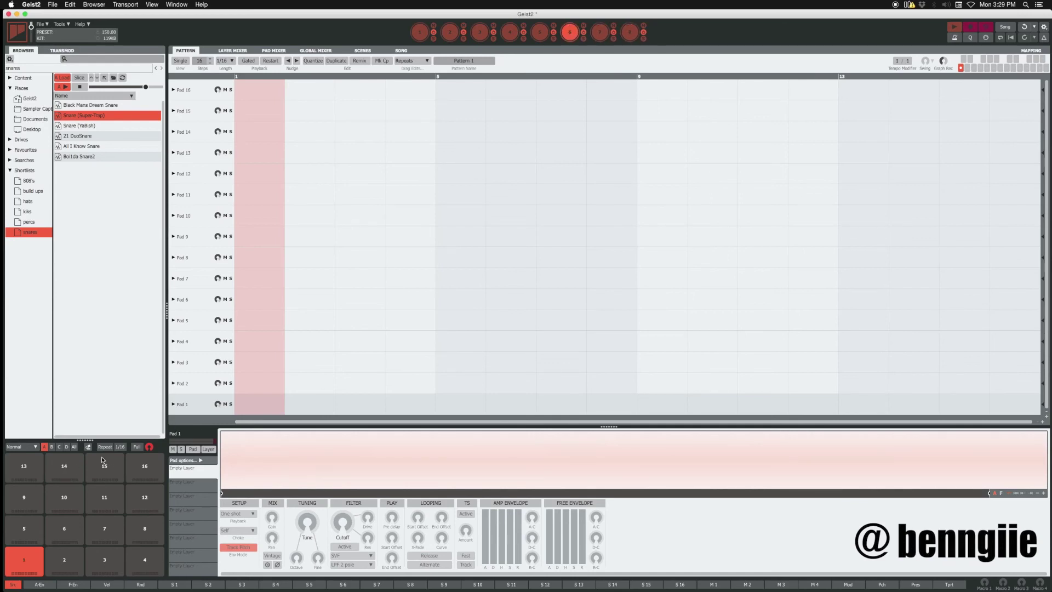
left_click(74, 446)
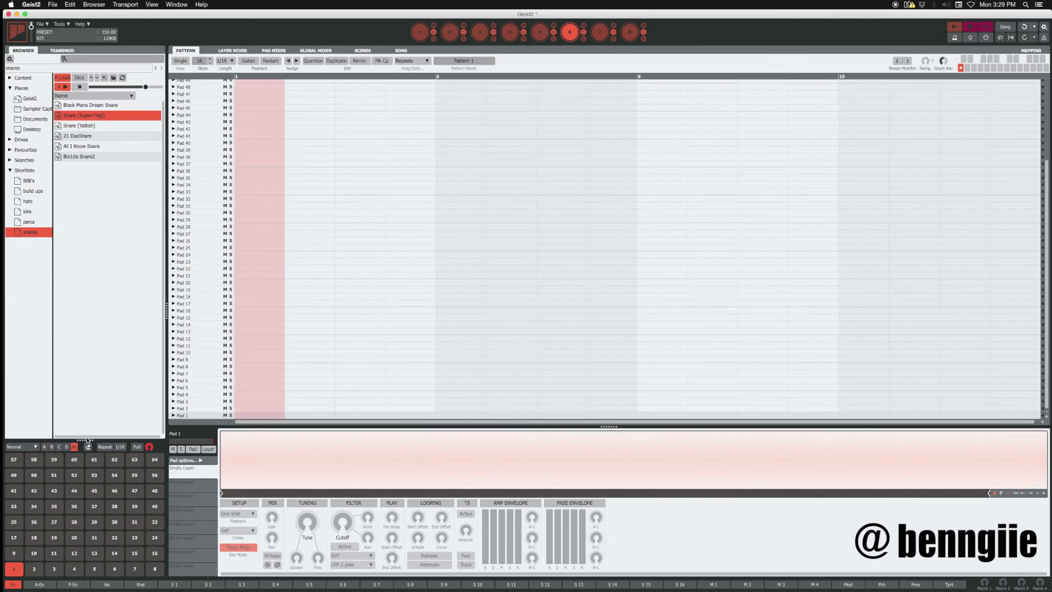
left_click(536, 31)
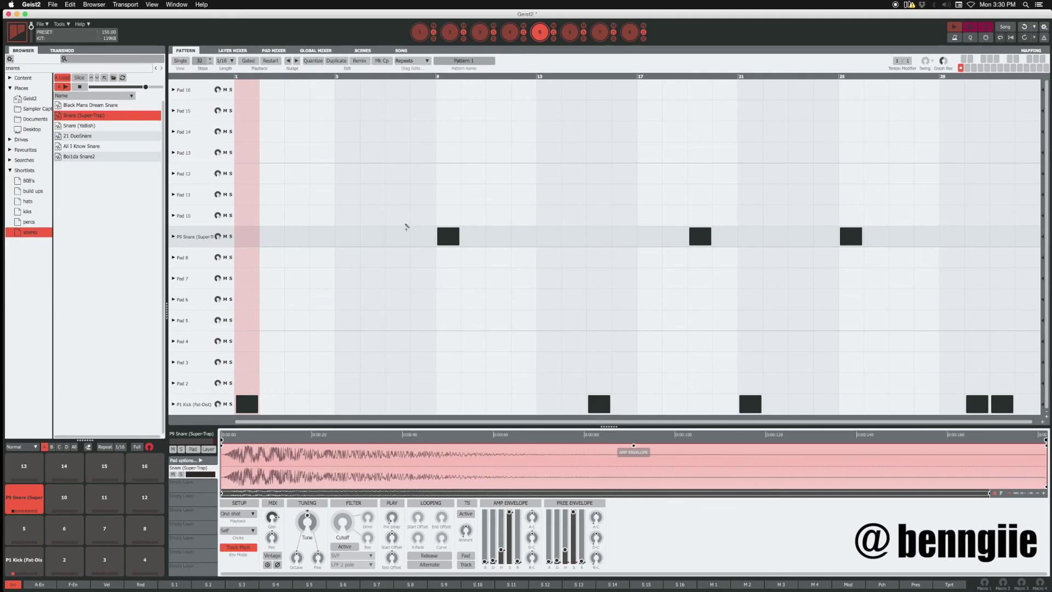
Cycle through engines 6, 7, 8 and 1 to 4, ending on engine 1's Hihat (Wrist) pattern
left_click(570, 32)
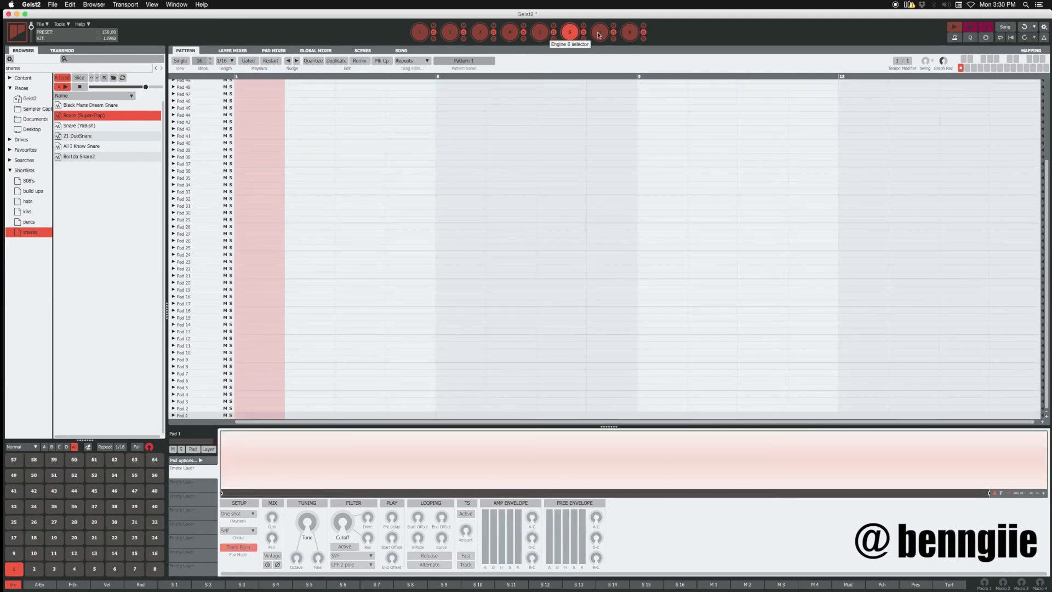
left_click(600, 32)
left_click(630, 32)
left_click(420, 32)
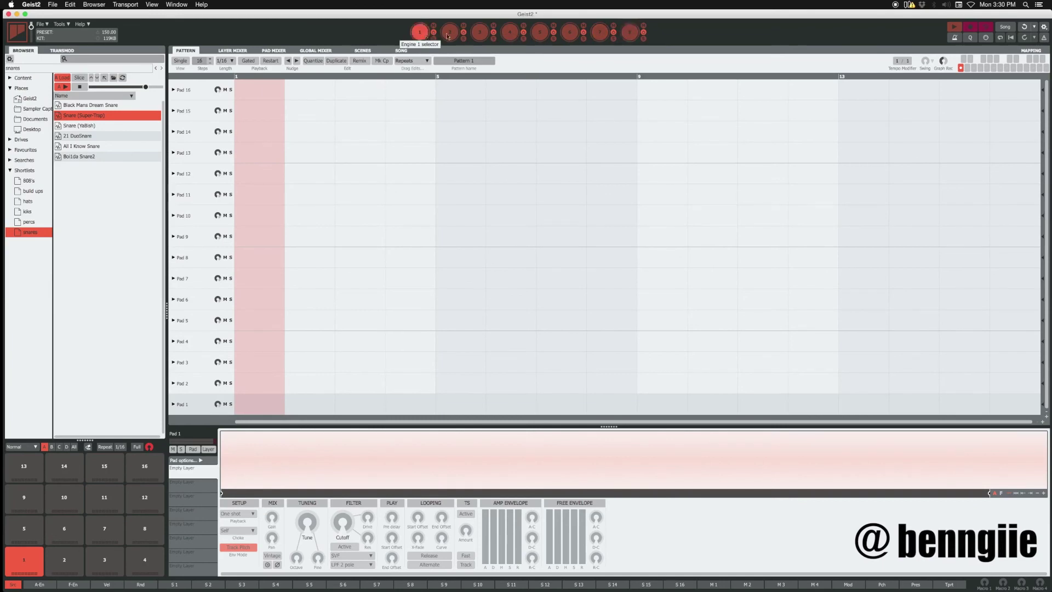
left_click(450, 32)
left_click(480, 32)
left_click(509, 32)
left_click(540, 31)
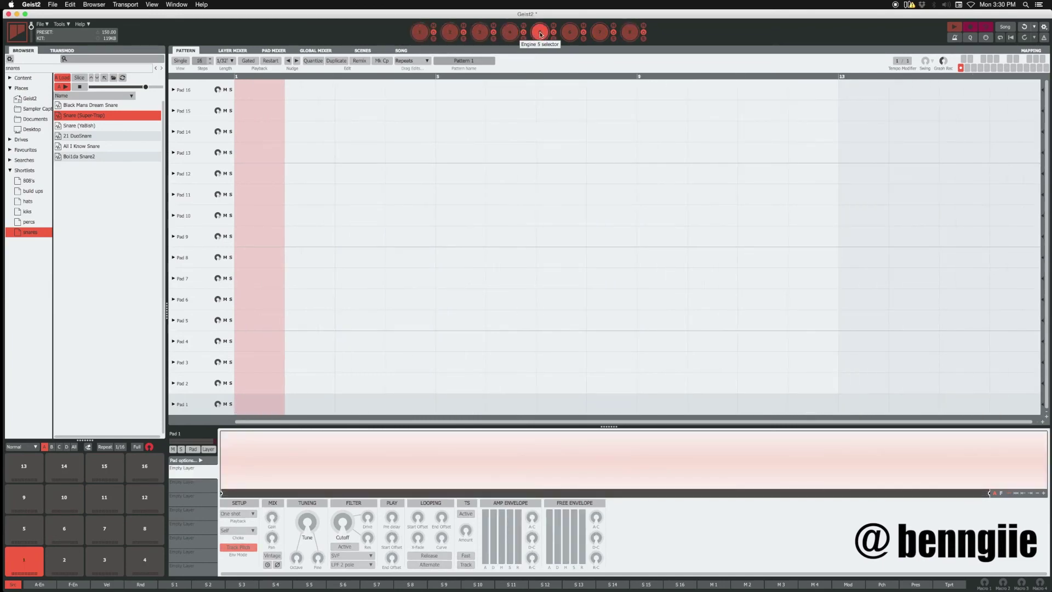
left_click(509, 32)
left_click(420, 35)
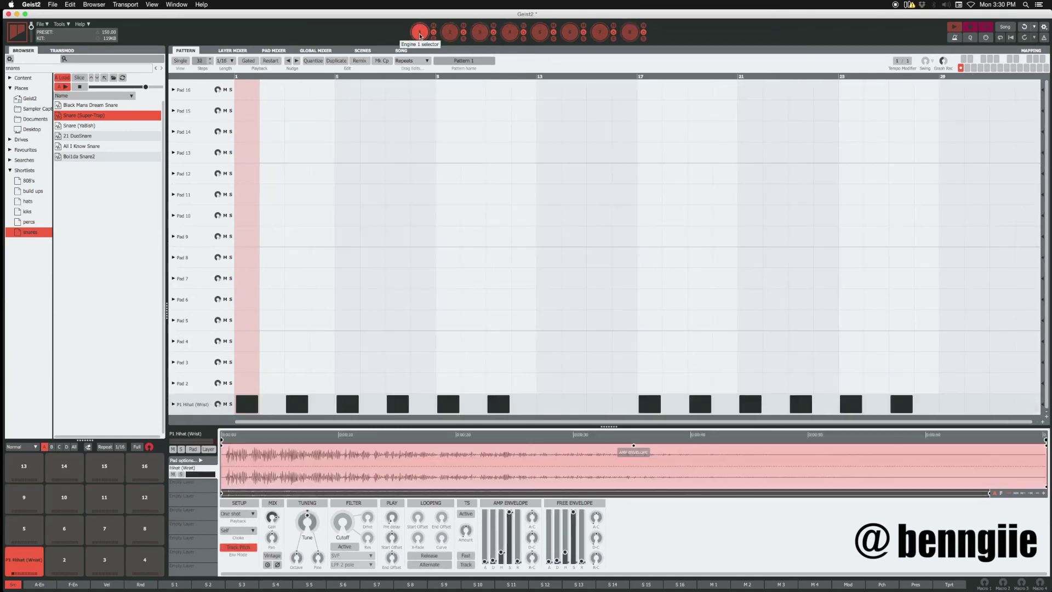